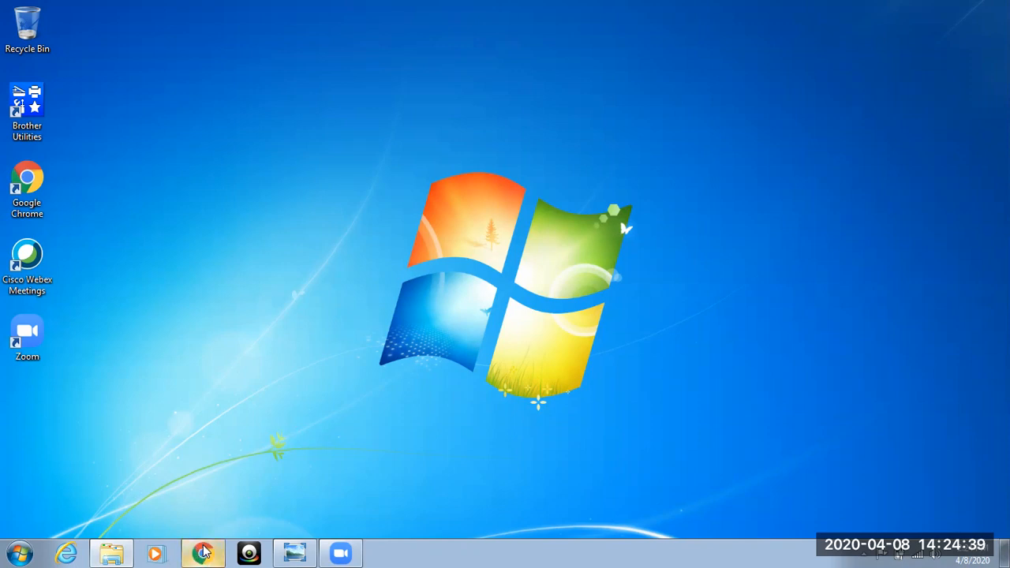
# Open the my2020census.gov website in Google Chrome.
pyautogui.click(202, 554)
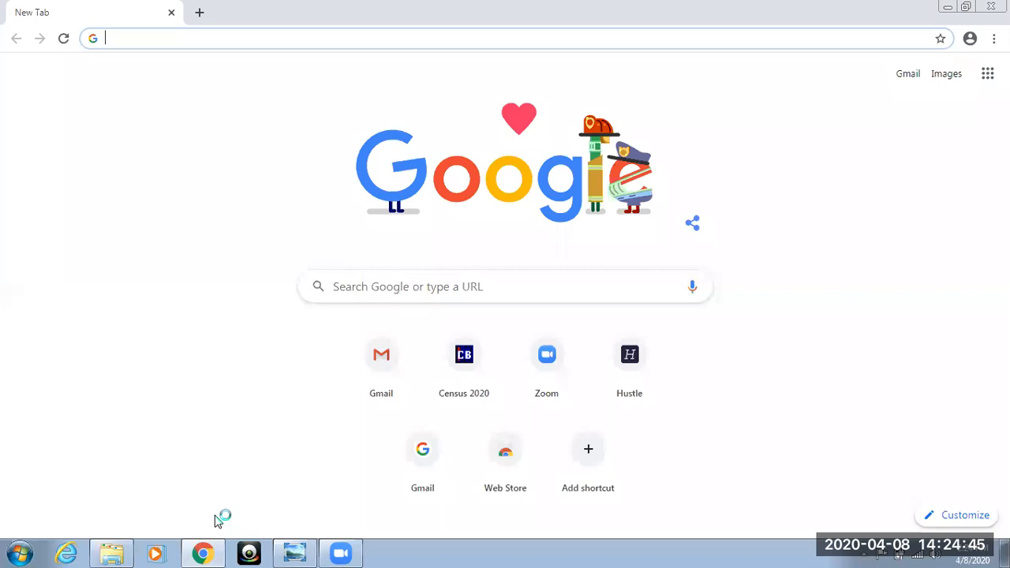
pyautogui.write('my')
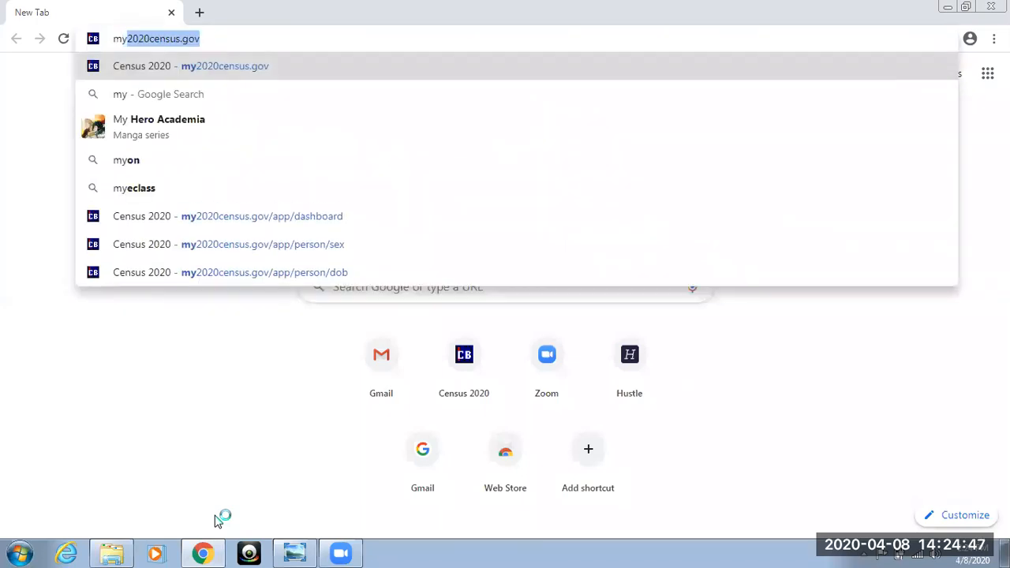
pyautogui.write('2020censu')
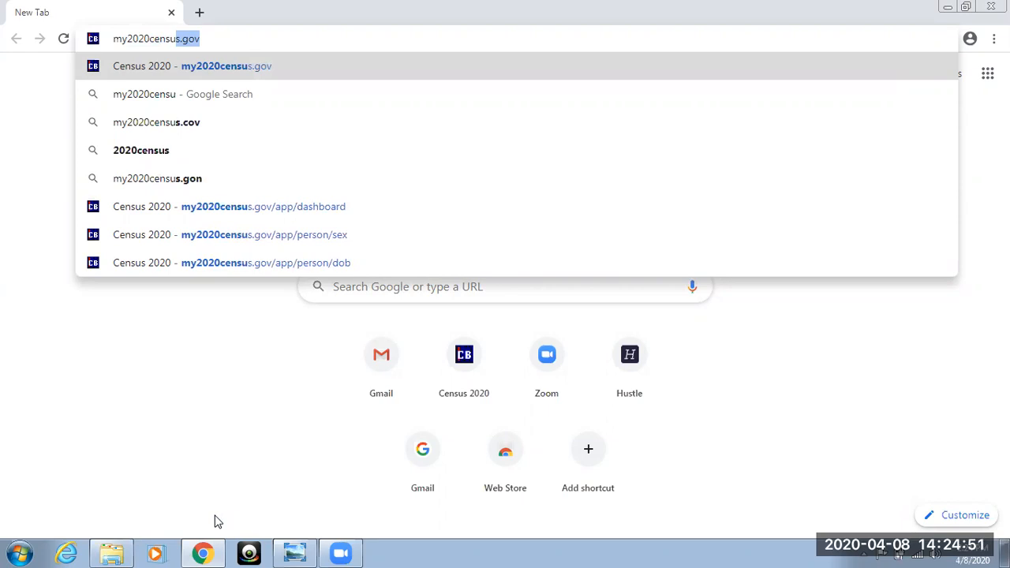
pyautogui.write('s.')
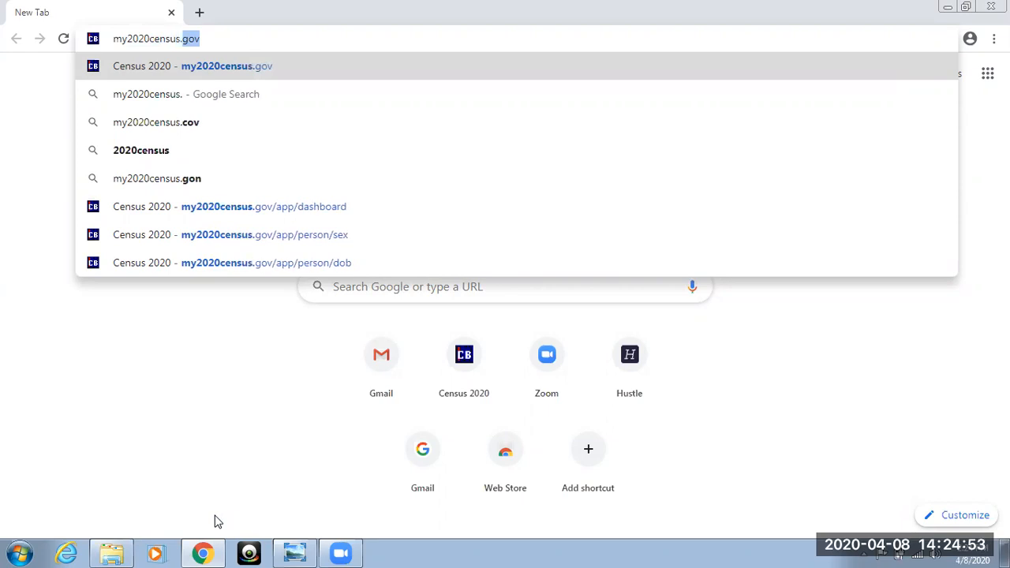
pyautogui.write('g')
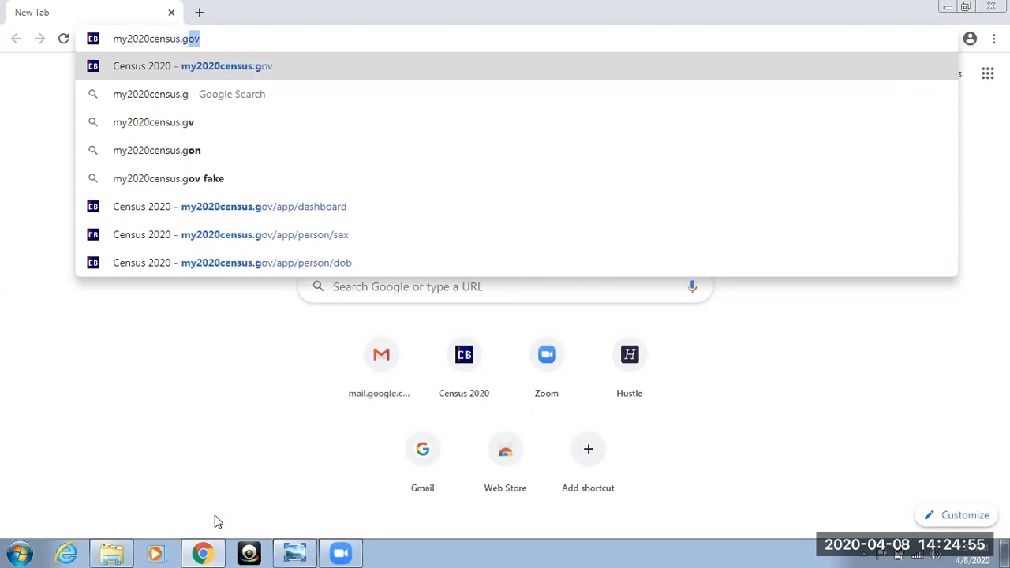
pyautogui.write('ov')
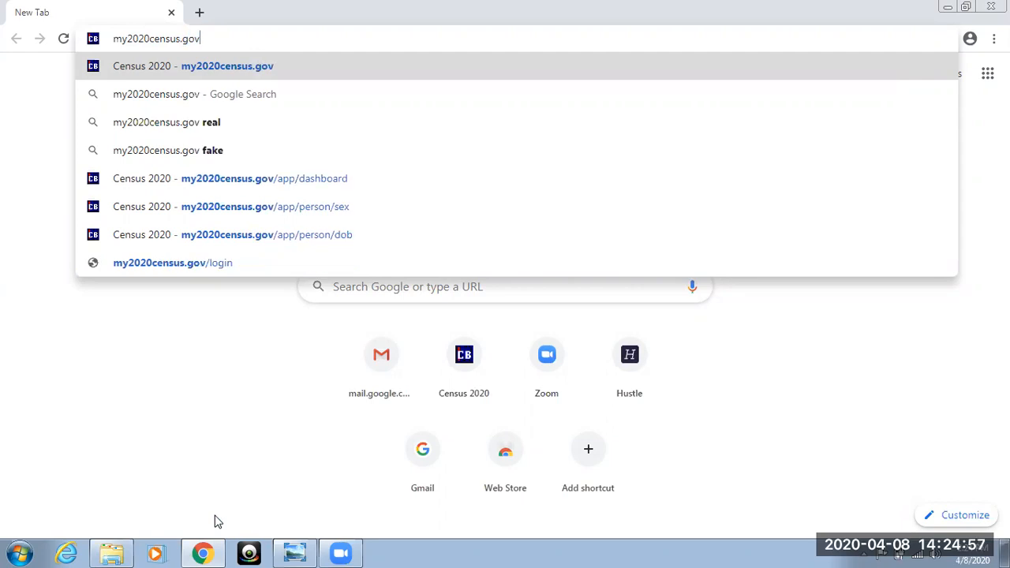
pyautogui.press('Return')
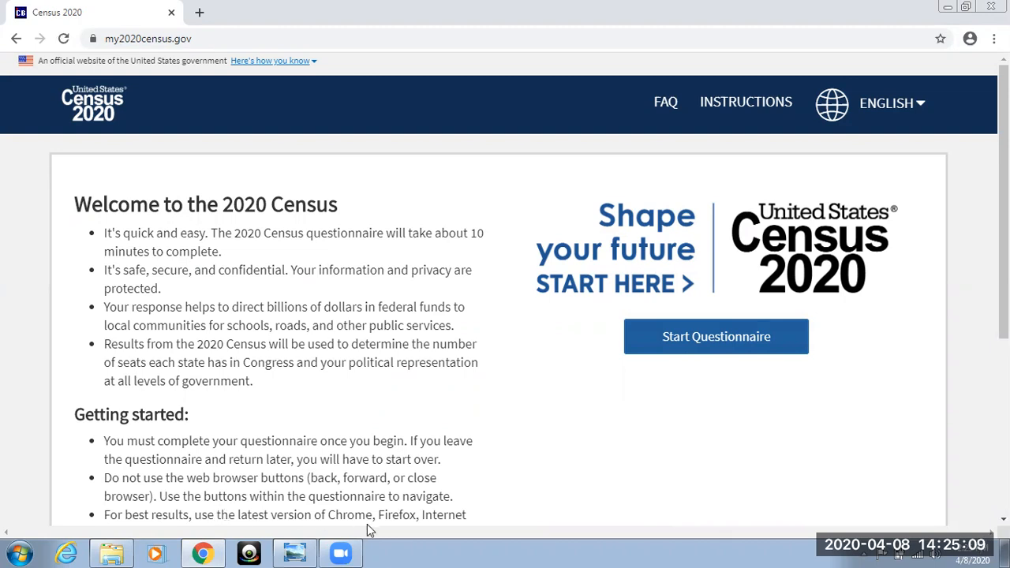
# Start the questionnaire without a Census ID and give the April 1, 2020 residence as a U.S. state or the District of Columbia.
pyautogui.click(702, 344)
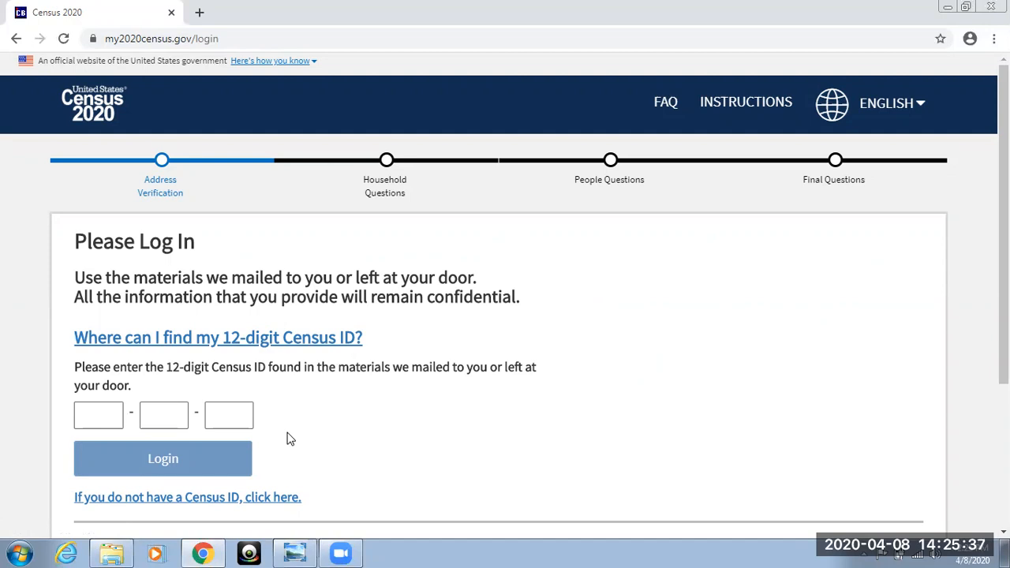
pyautogui.click(197, 499)
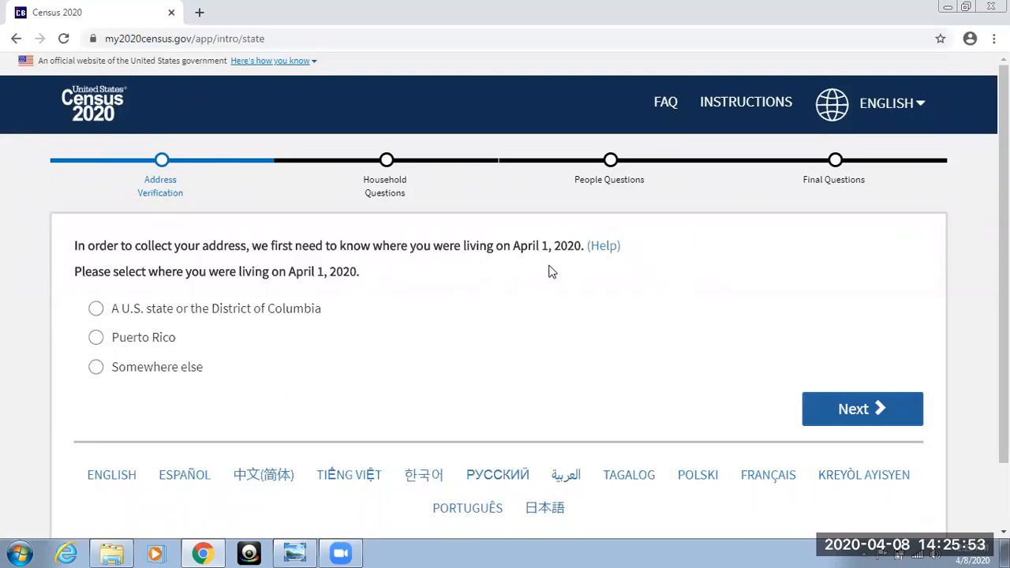
pyautogui.click(95, 309)
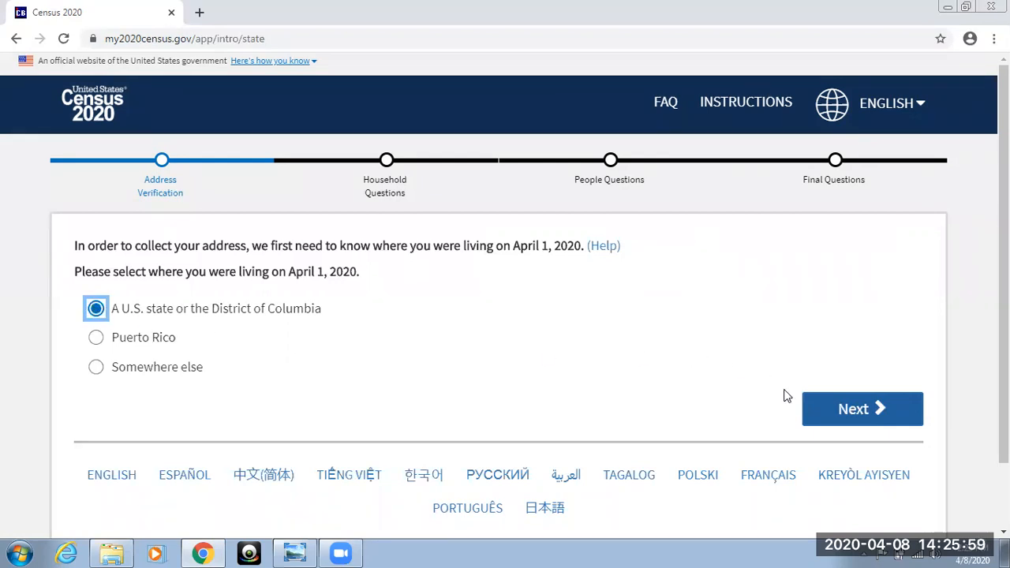
pyautogui.click(815, 409)
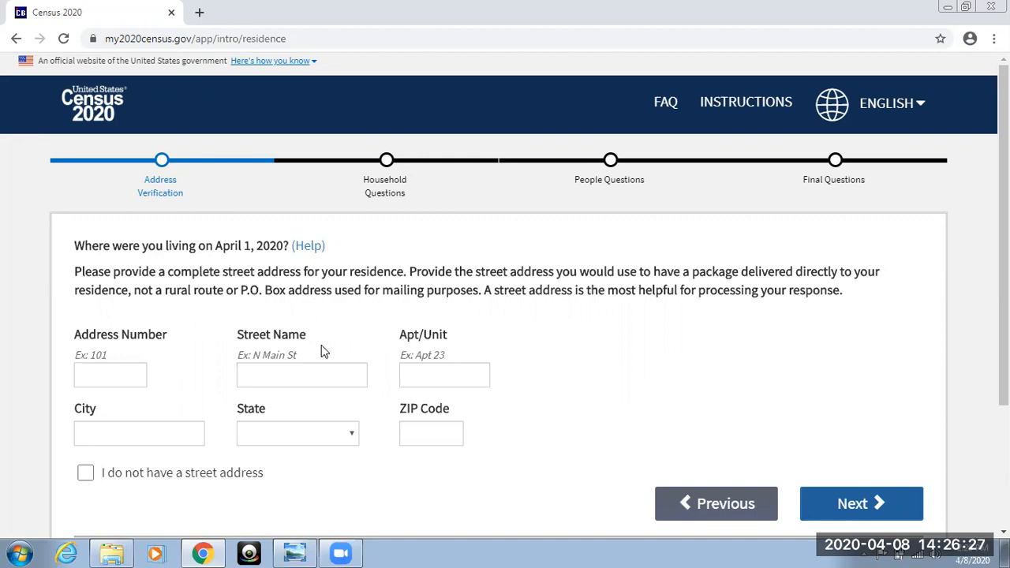
# Fill in the address number and street name of the residence.
pyautogui.click(113, 378)
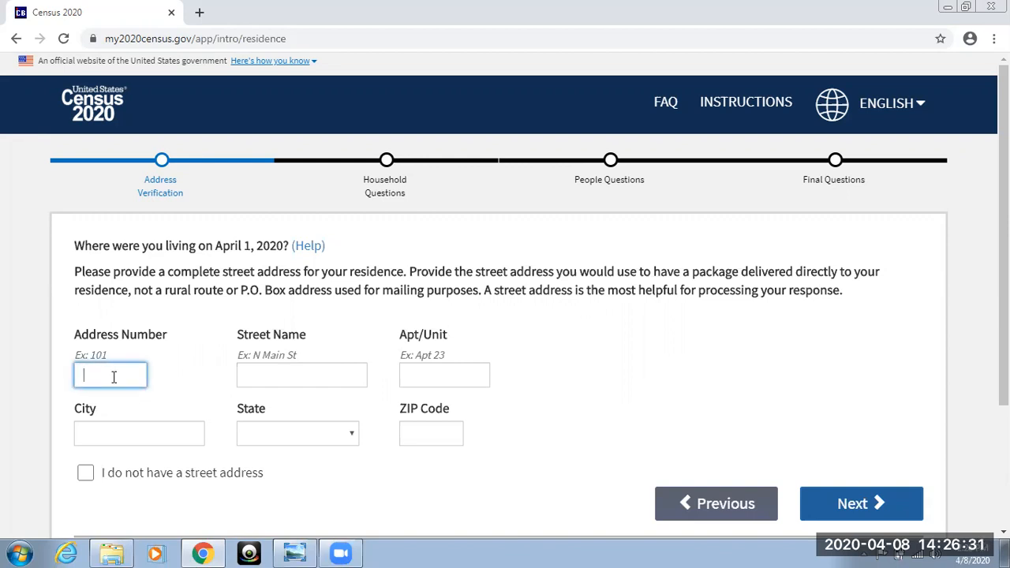
pyautogui.click(265, 376)
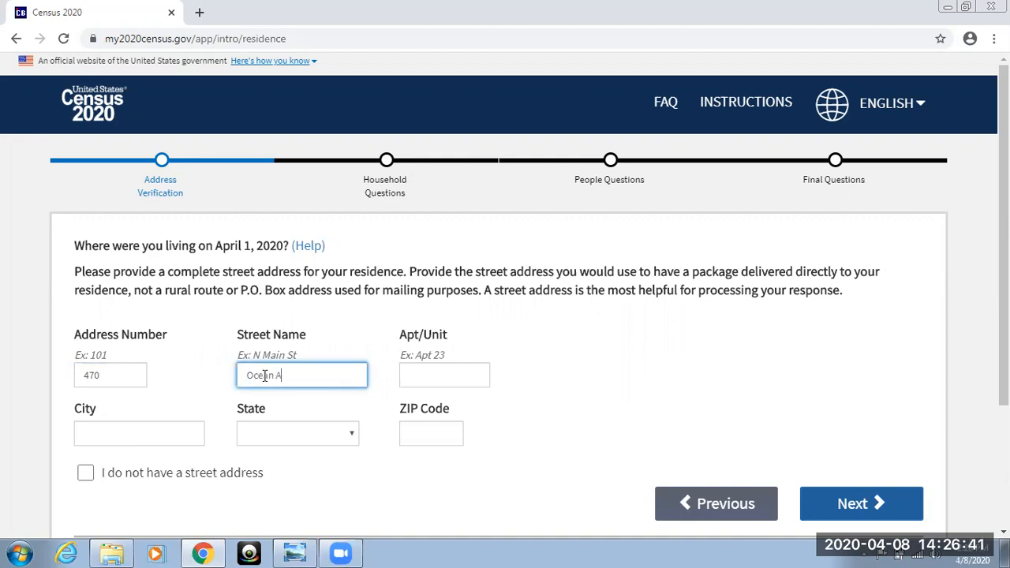
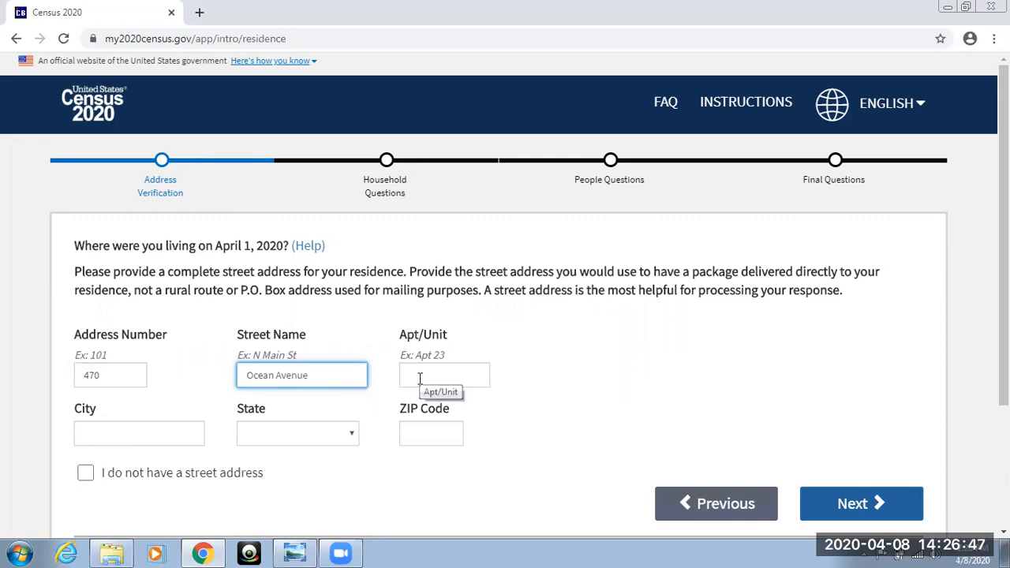
pyautogui.write('RA7')
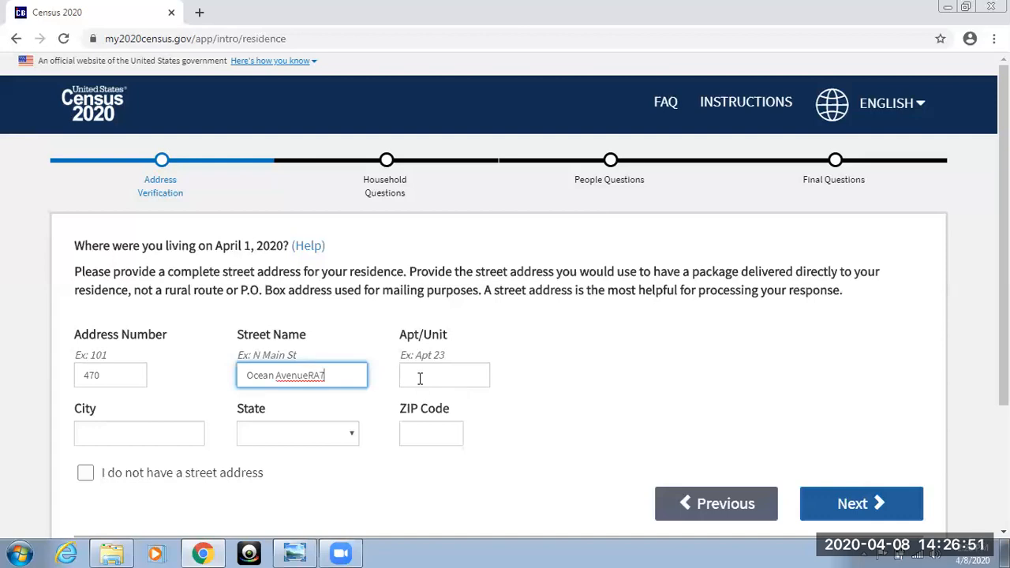
pyautogui.press('BackSpace')
pyautogui.press('BackSpace')
pyautogui.press('BackSpace')
# Fill in the apartment number and city of the residence.
pyautogui.click(474, 376)
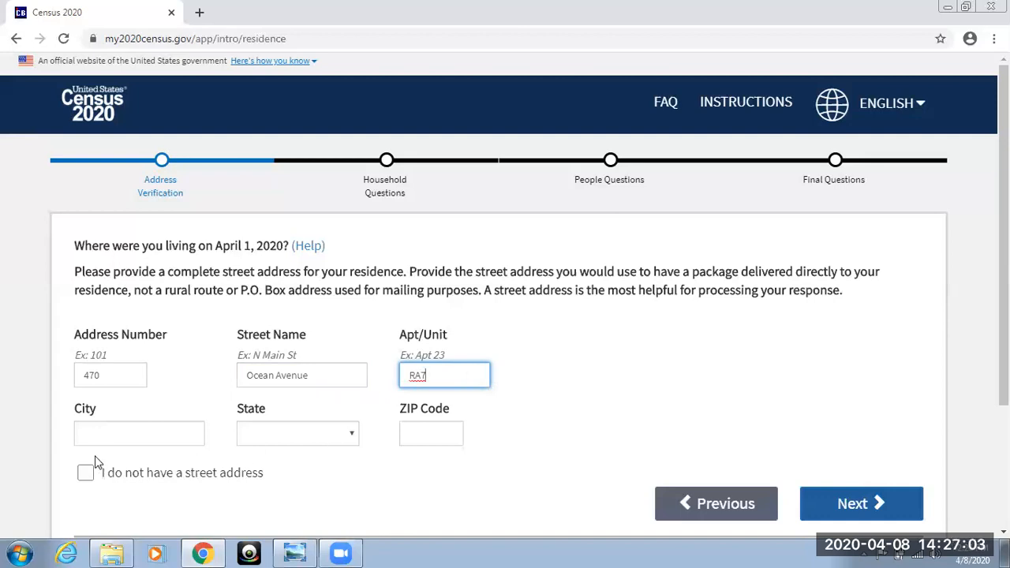
pyautogui.click(122, 438)
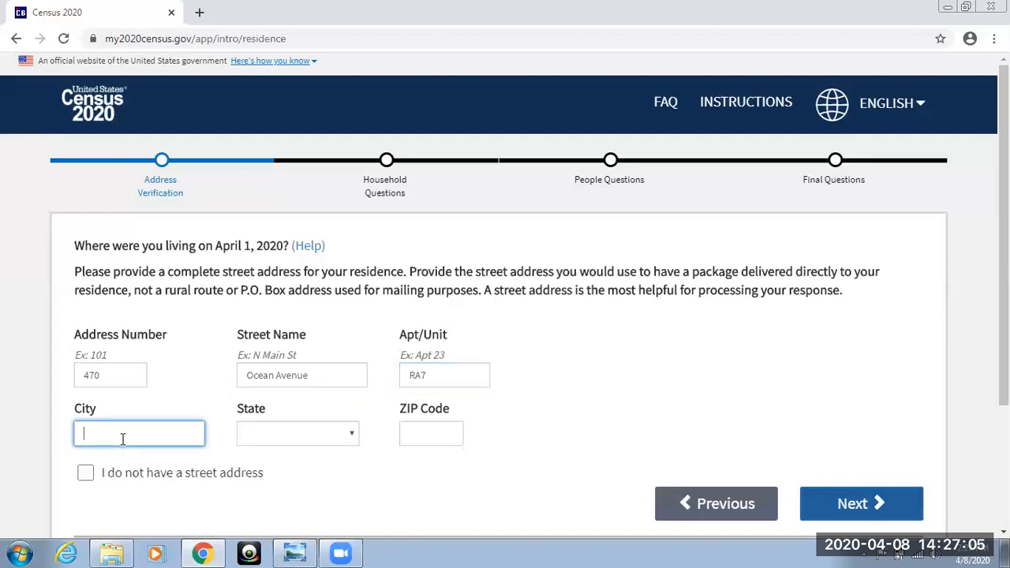
pyautogui.write('Brooklyn')
# Set the state of the residence to New York.
pyautogui.click(352, 438)
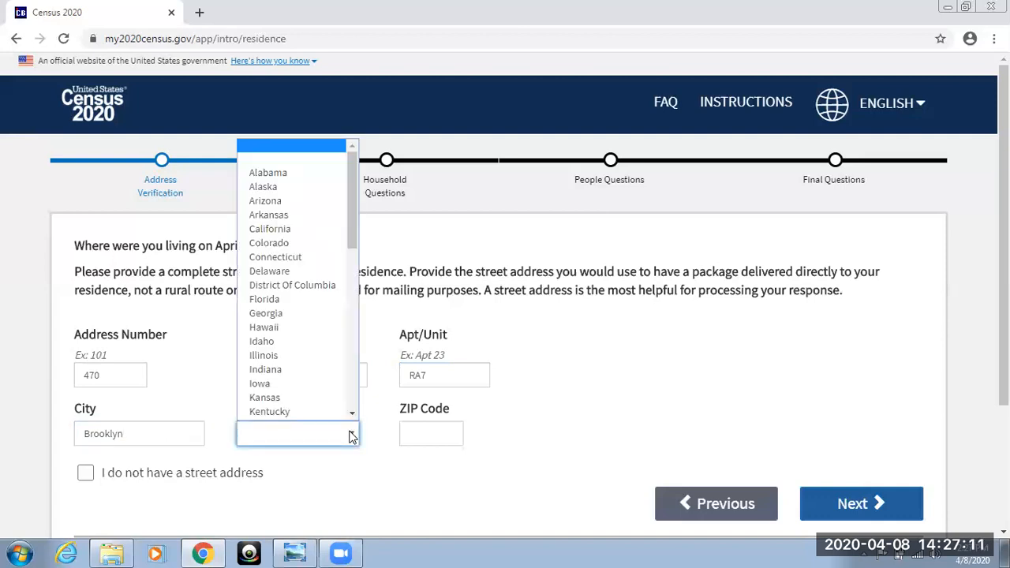
pyautogui.scroll(-2, 315, 371)
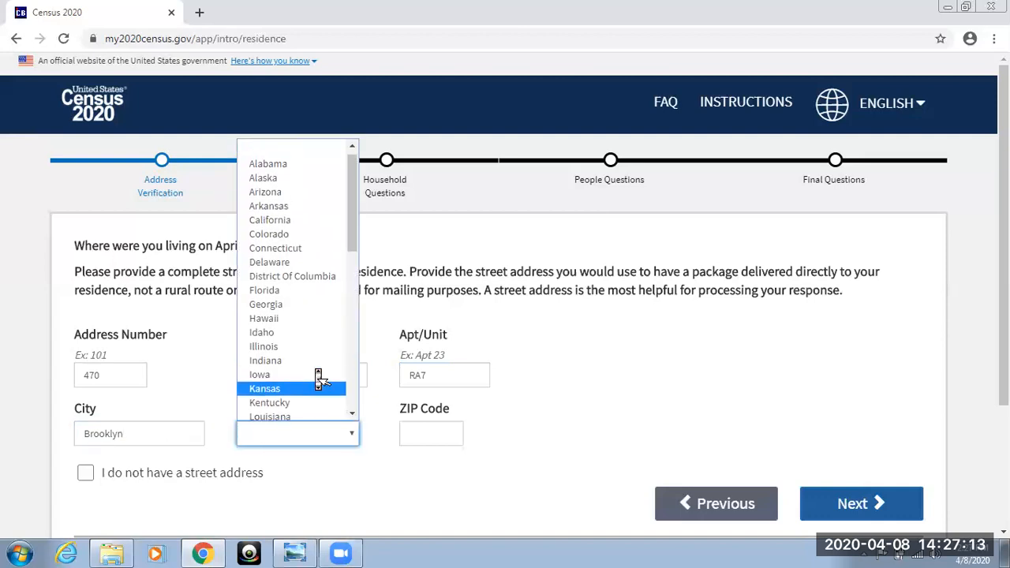
pyautogui.scroll(-3, 318, 375)
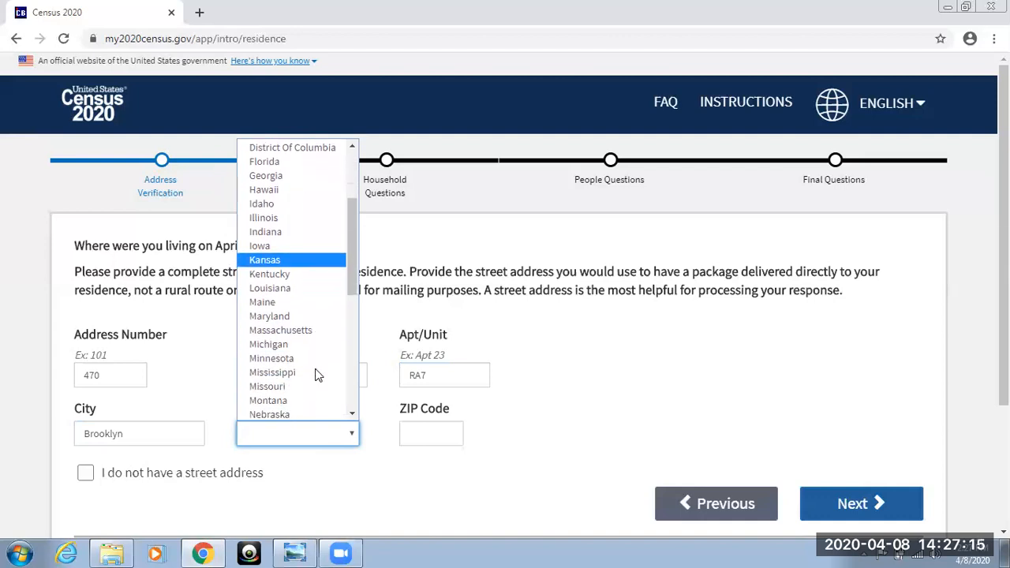
pyautogui.scroll(2, 317, 376)
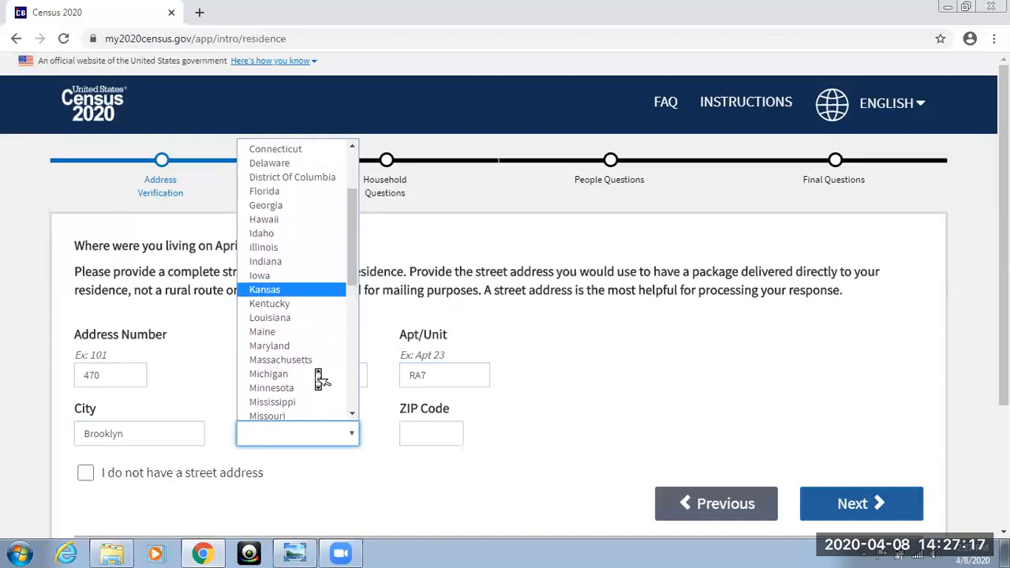
pyautogui.scroll(-4, 317, 375)
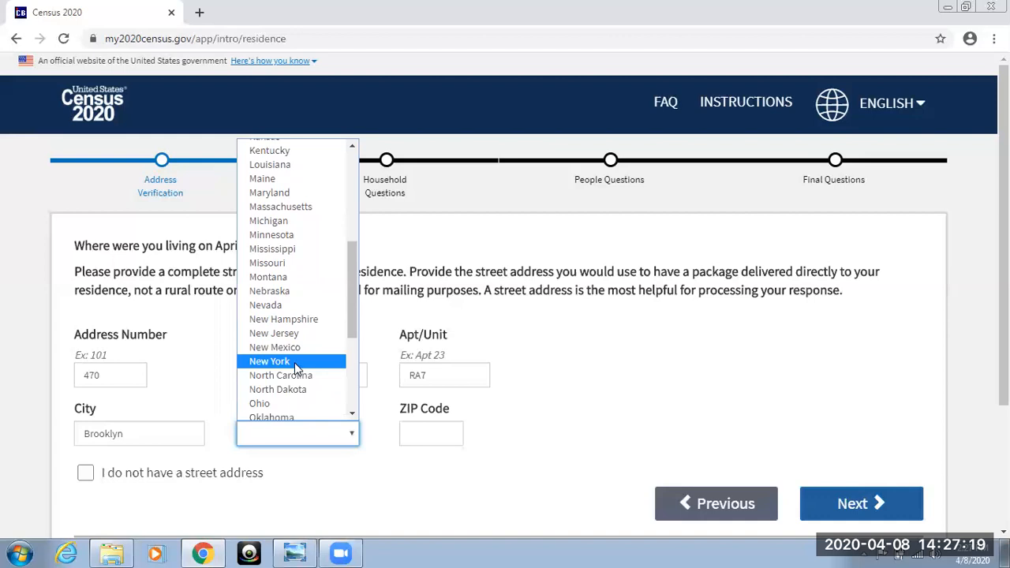
pyautogui.click(294, 363)
# Enter the residence's ZIP code and submit the address after the review page.
pyautogui.click(439, 434)
pyautogui.write('11226')
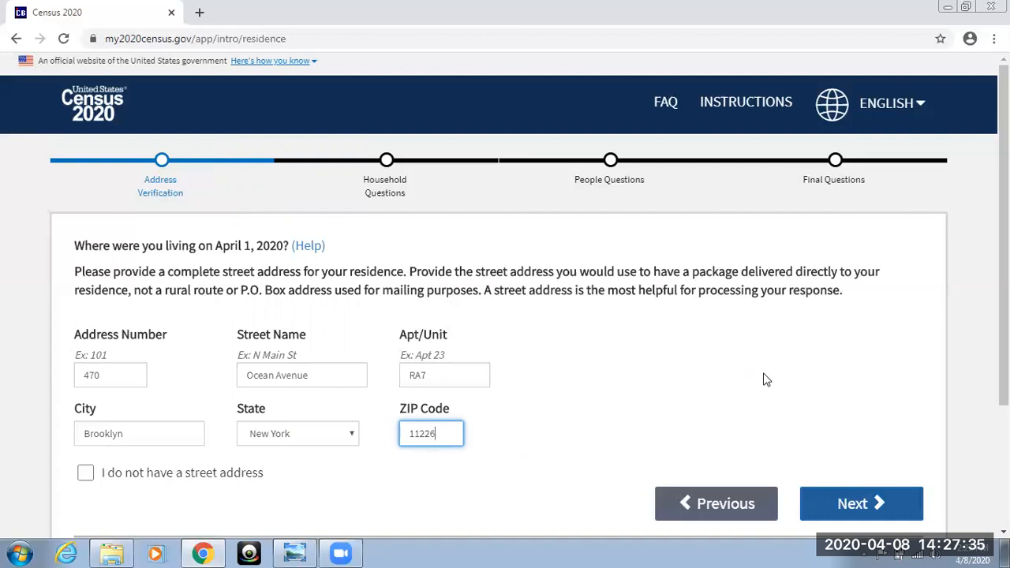
pyautogui.click(824, 499)
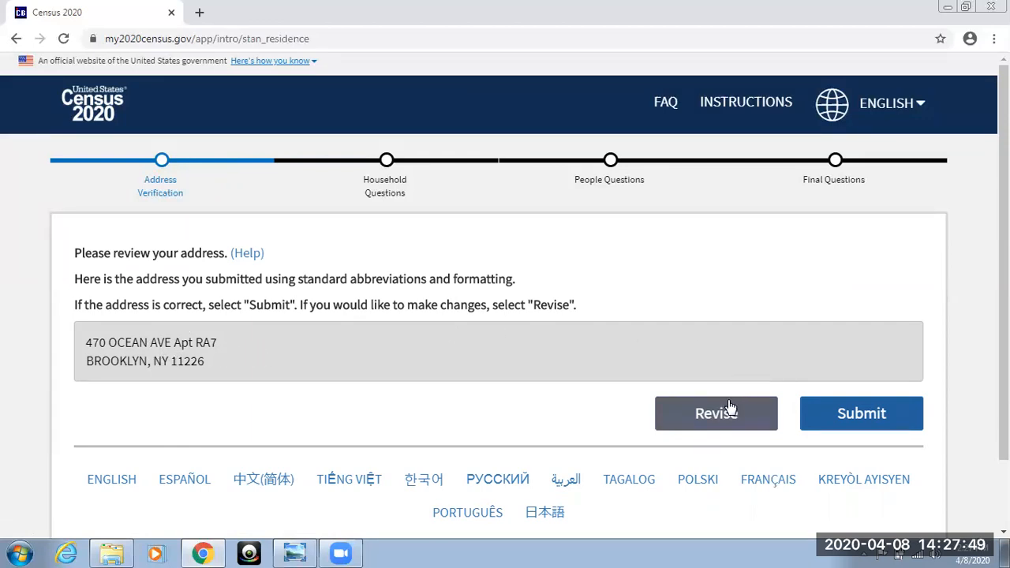
pyautogui.click(868, 414)
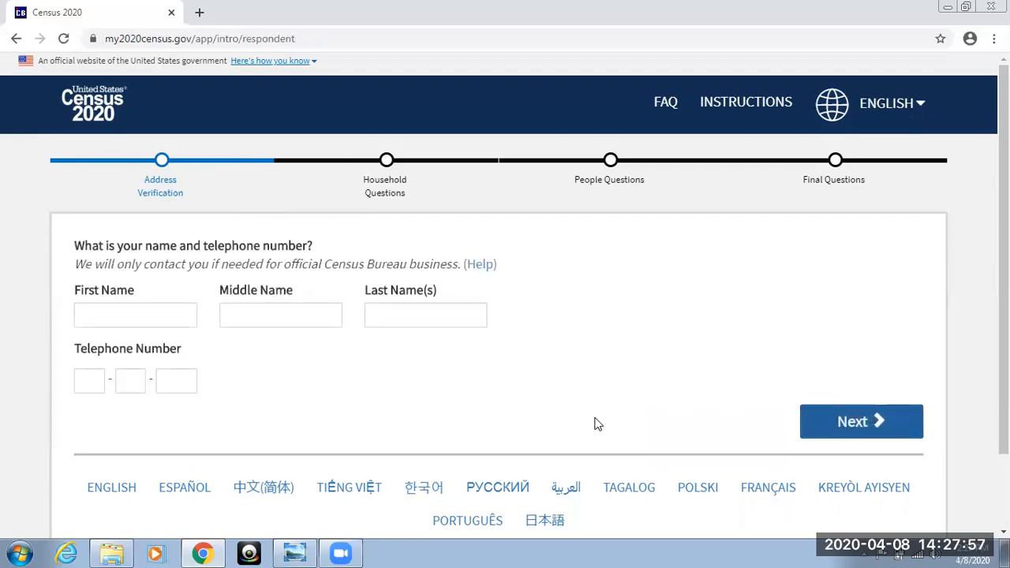
# Enter the respondent's first and last names, leaving the middle name empty.
pyautogui.click(131, 321)
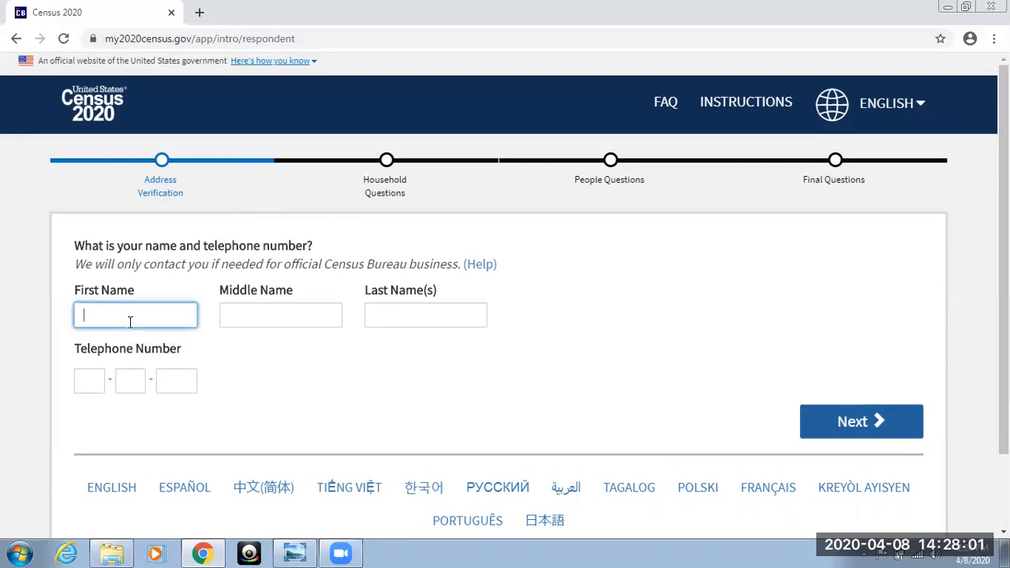
pyautogui.write('John')
pyautogui.press('Tab')
pyautogui.press('Tab')
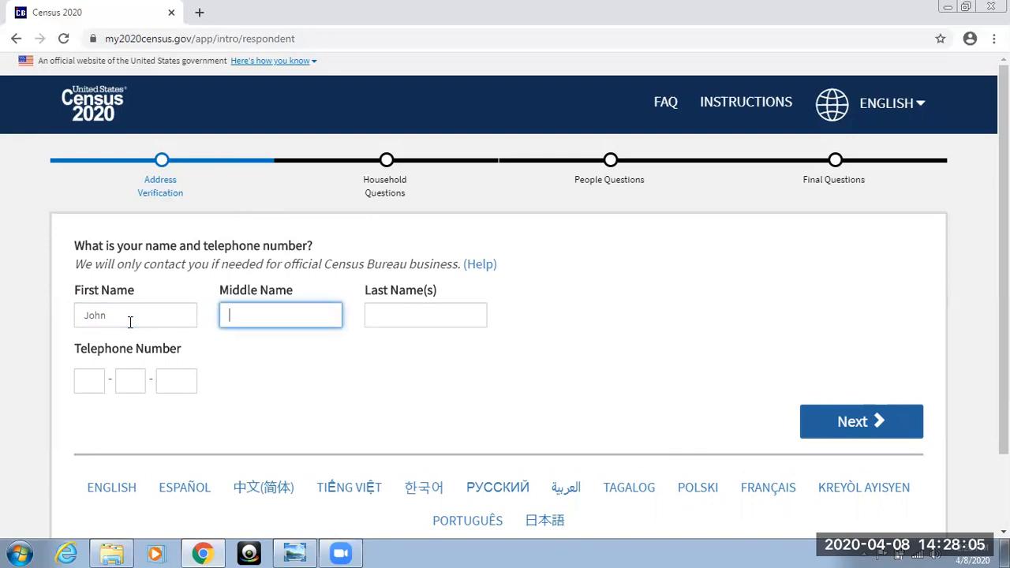
pyautogui.write('Name')
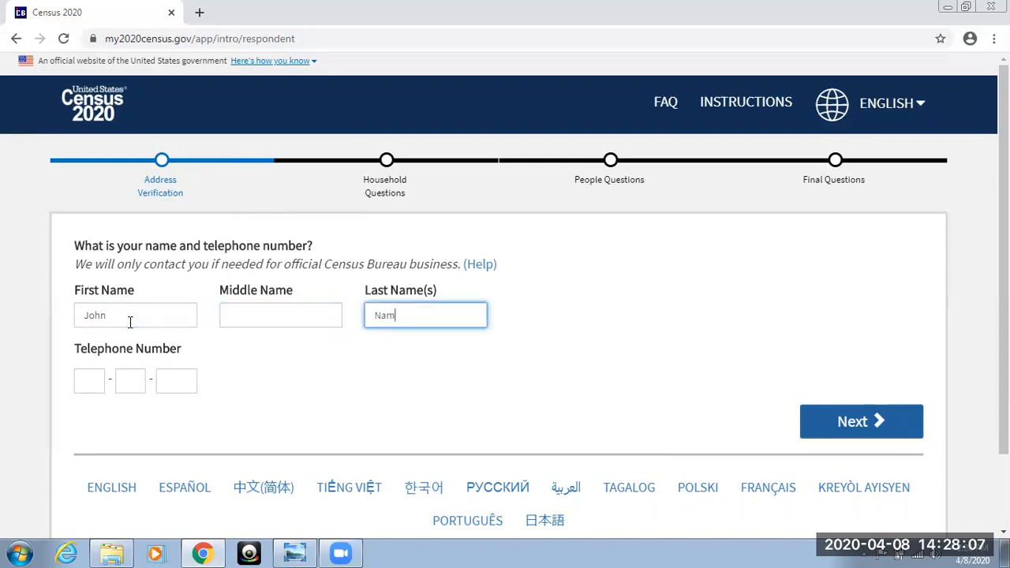
pyautogui.press('BackSpace')
pyautogui.press('BackSpace')
# Enter the respondent's telephone number and continue to the questionnaire dashboard.
pyautogui.click(86, 384)
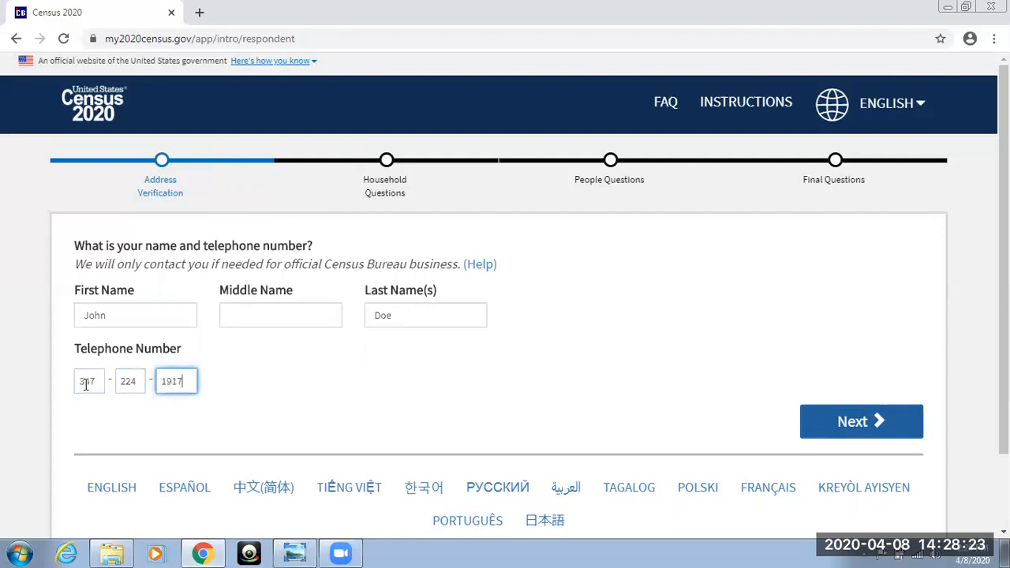
pyautogui.click(859, 424)
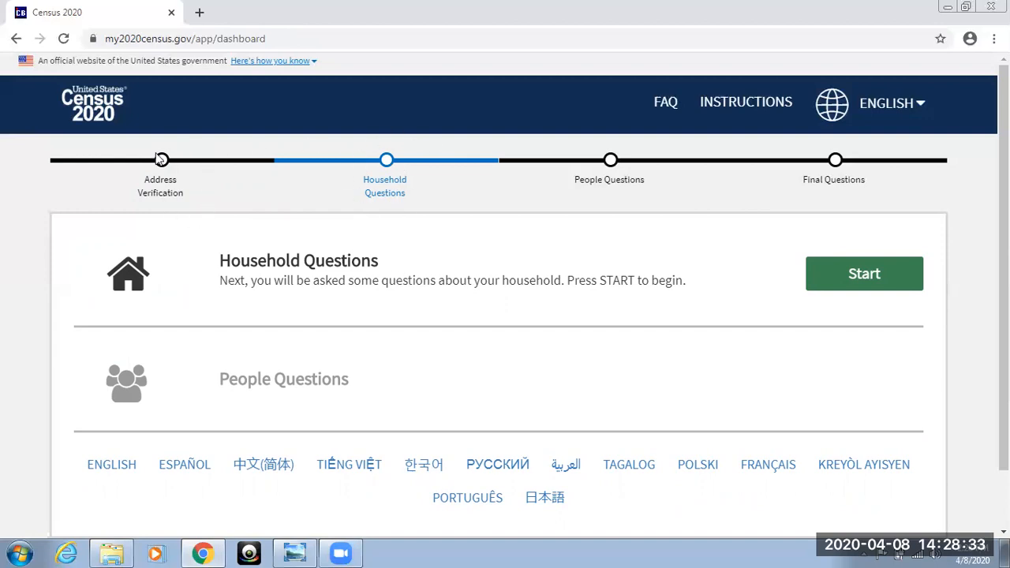
# Start the household questions and report 2 people living at the address on April 1, 2020.
pyautogui.click(885, 275)
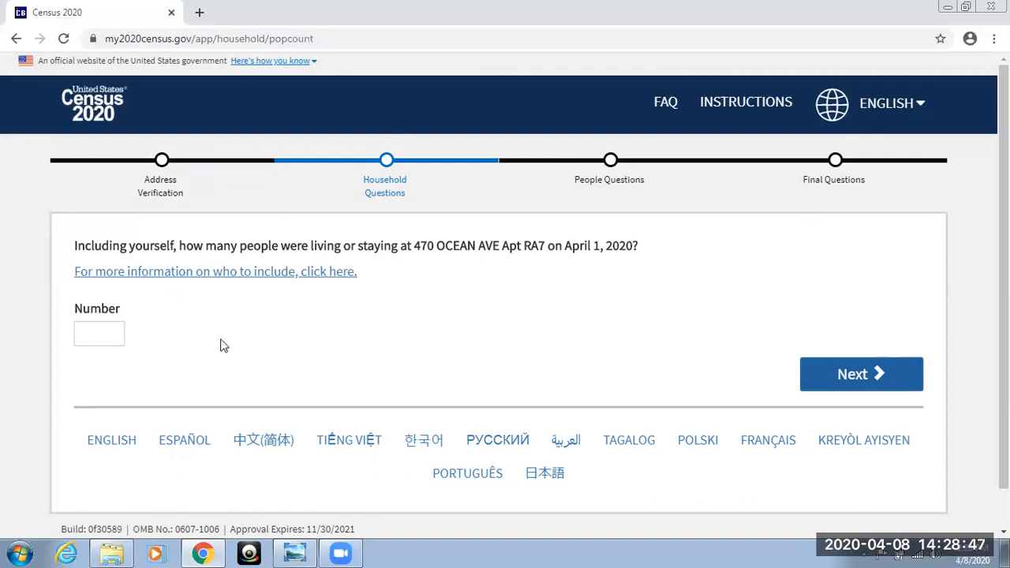
pyautogui.click(110, 331)
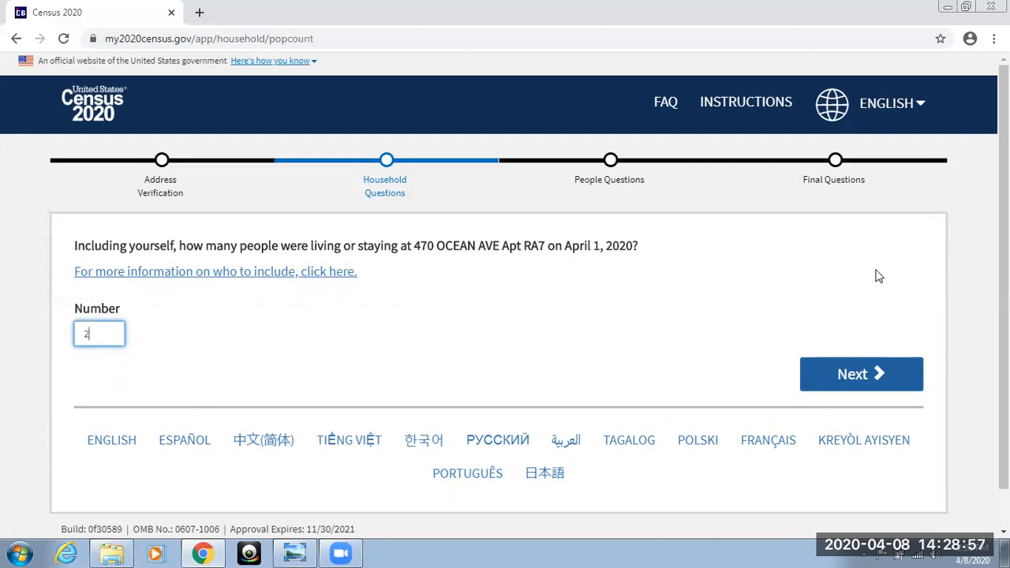
pyautogui.click(843, 372)
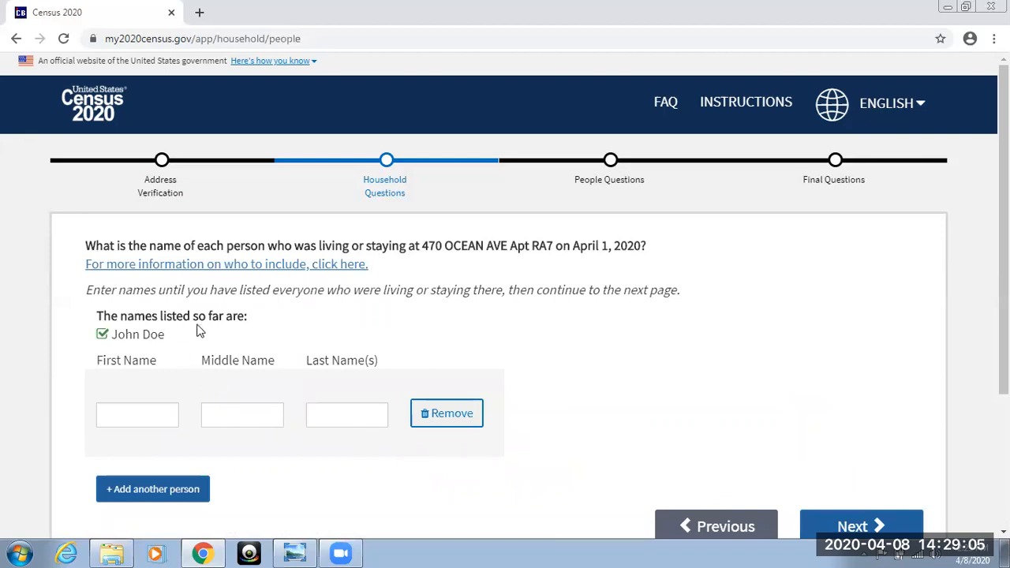
# Enter the first and last names of the second household member.
pyautogui.click(143, 410)
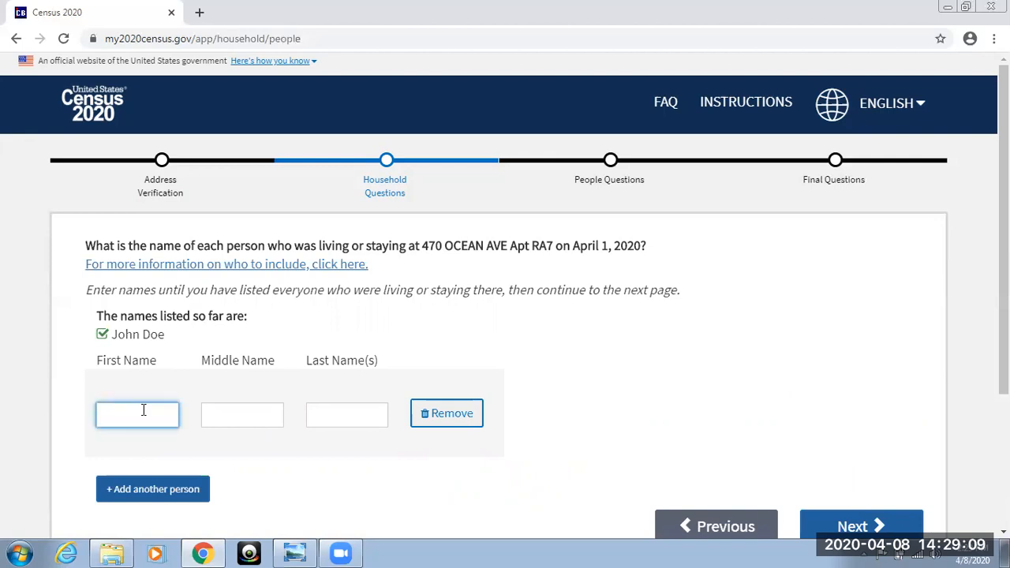
pyautogui.write('Jane')
pyautogui.click(328, 409)
pyautogui.write('Doe')
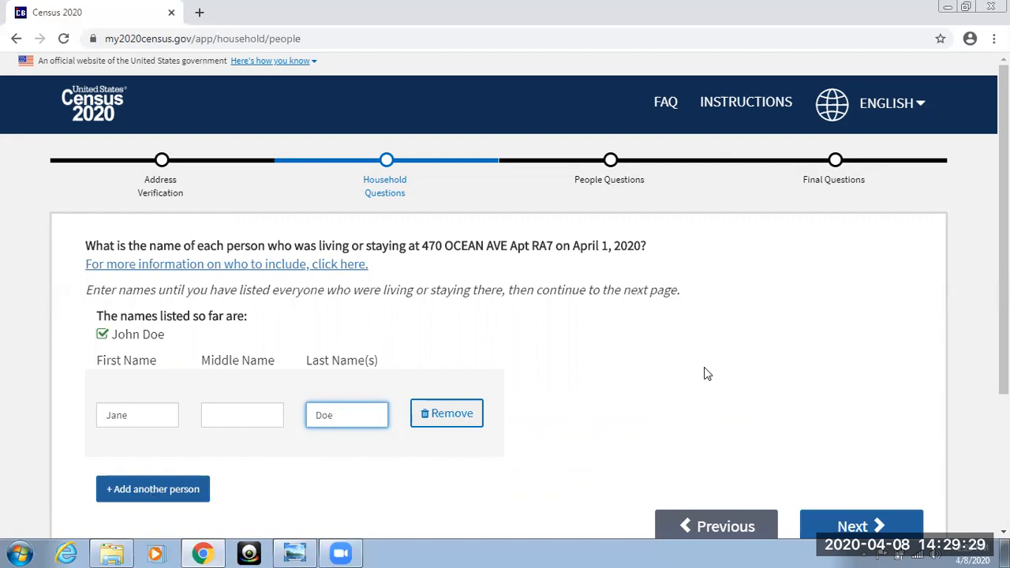
# Submit the household member names and answer No to whether any additional people stayed at the address.
pyautogui.click(830, 524)
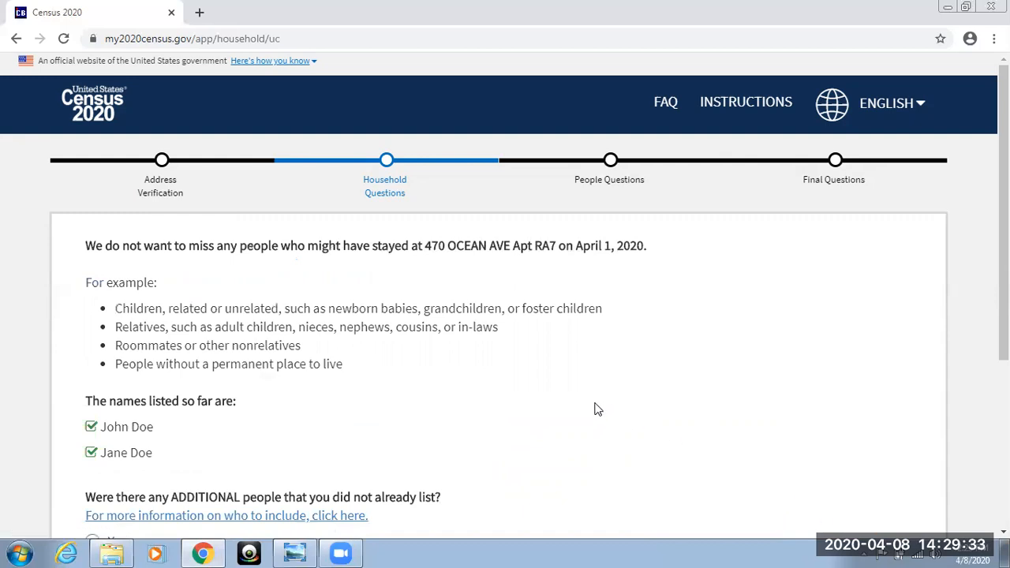
pyautogui.scroll(-1, 597, 409)
pyautogui.scroll(1, 597, 409)
pyautogui.scroll(-2, 597, 409)
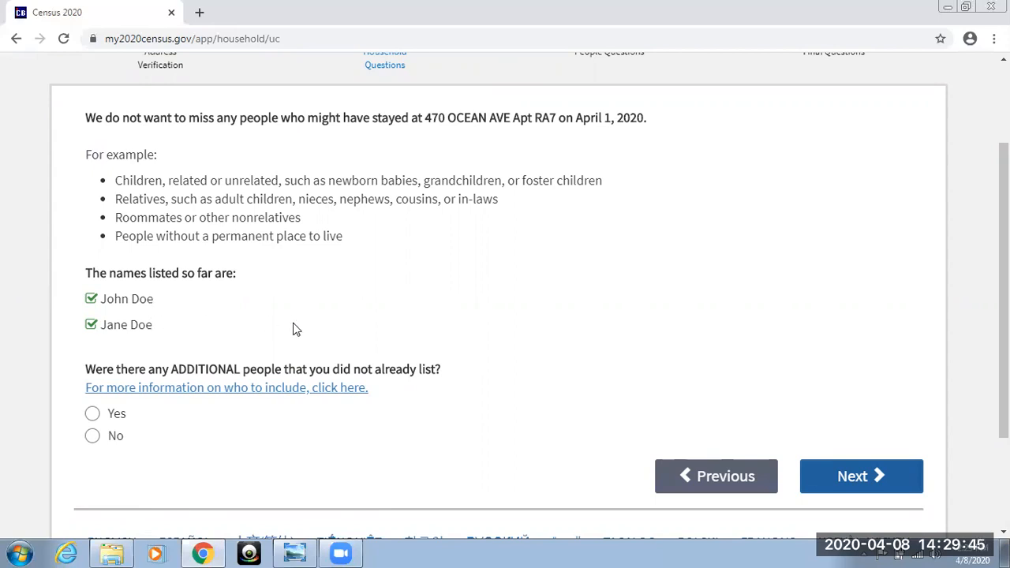
pyautogui.click(98, 445)
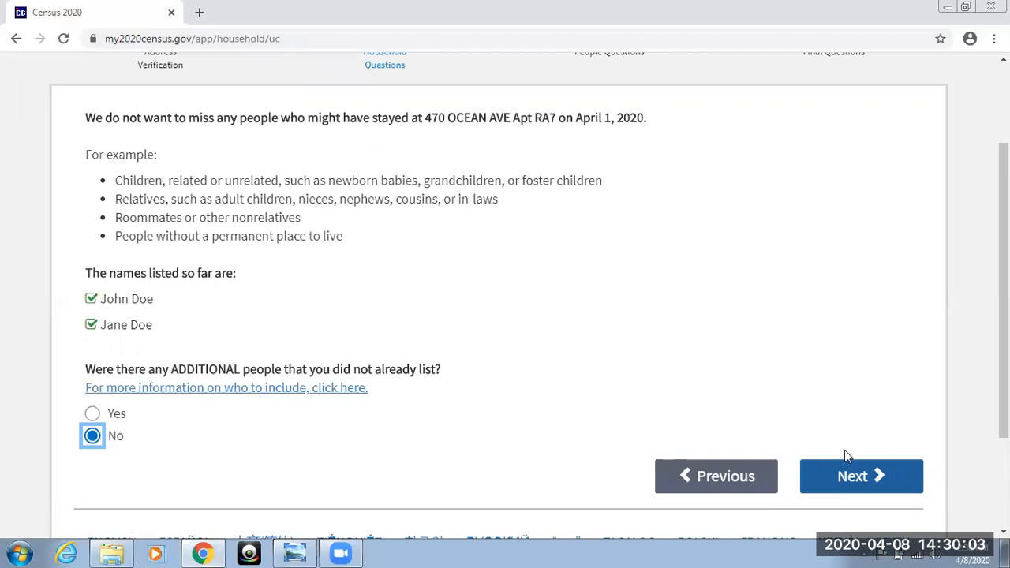
pyautogui.click(846, 478)
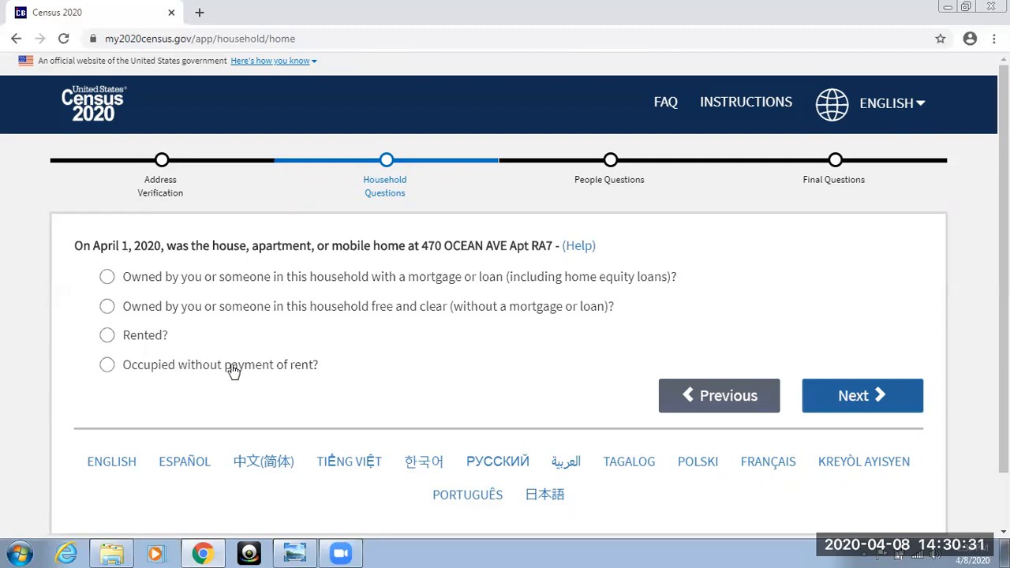
# Report the home as Rented and mark only the first household member as the person who rented it.
pyautogui.click(107, 338)
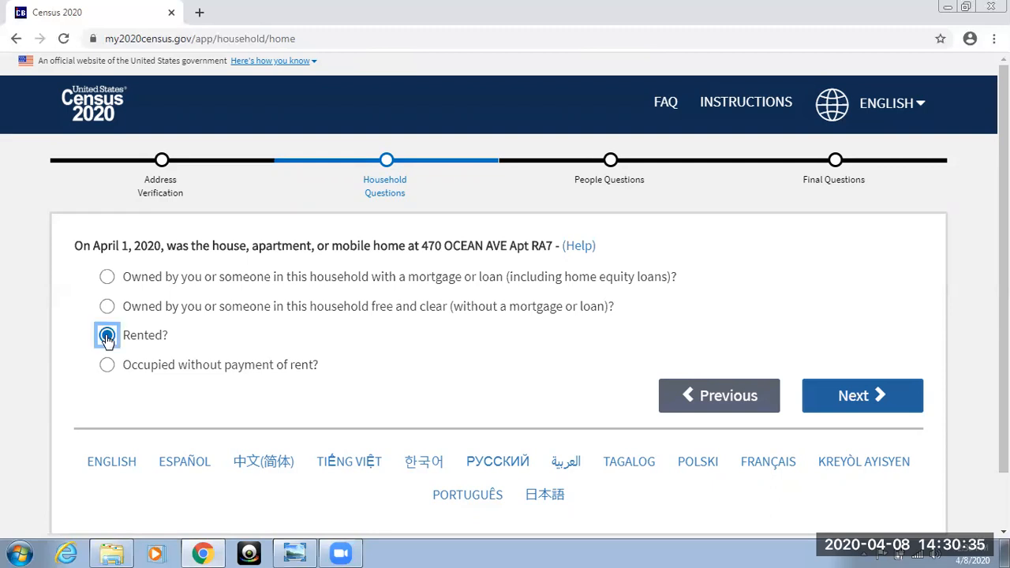
pyautogui.click(851, 398)
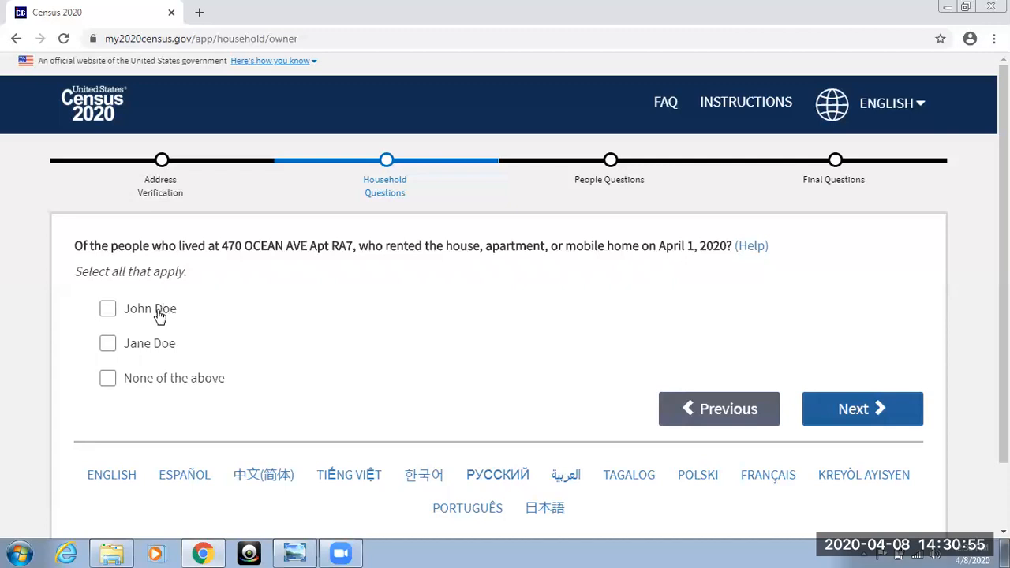
pyautogui.click(111, 312)
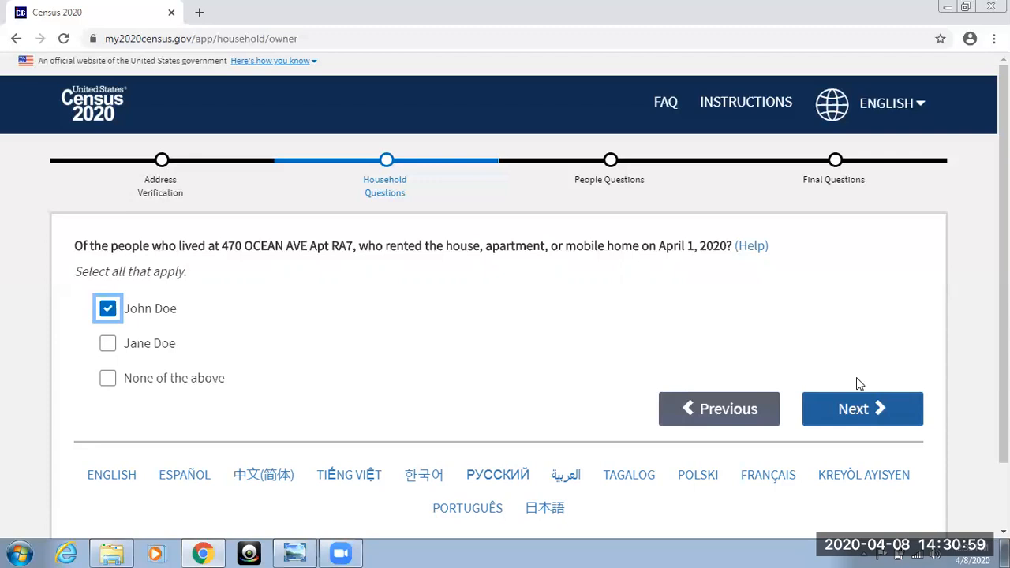
pyautogui.click(854, 404)
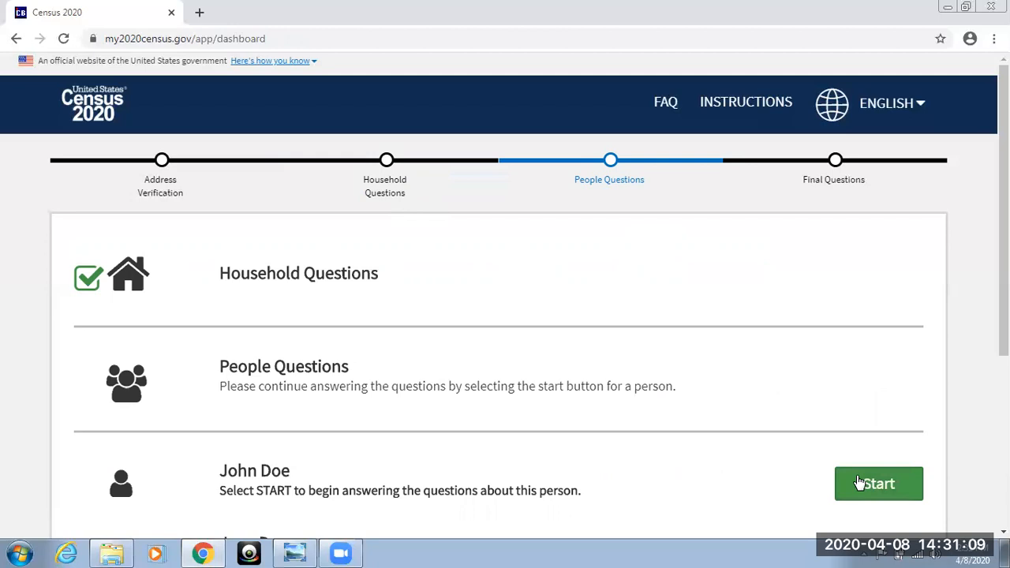
# Start the people questions for the first household member and record the sex as Male.
pyautogui.click(858, 482)
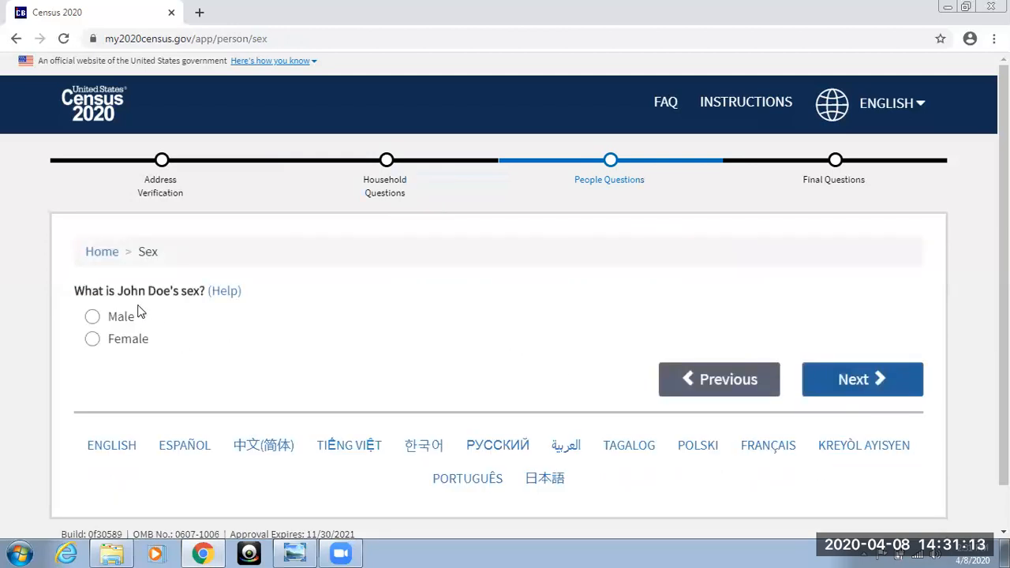
pyautogui.click(92, 317)
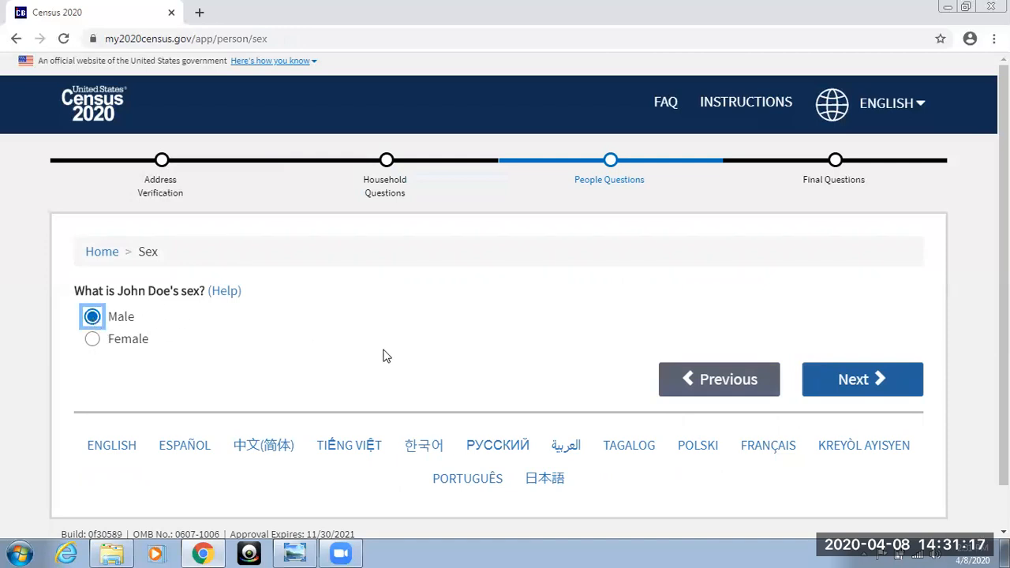
pyautogui.click(848, 380)
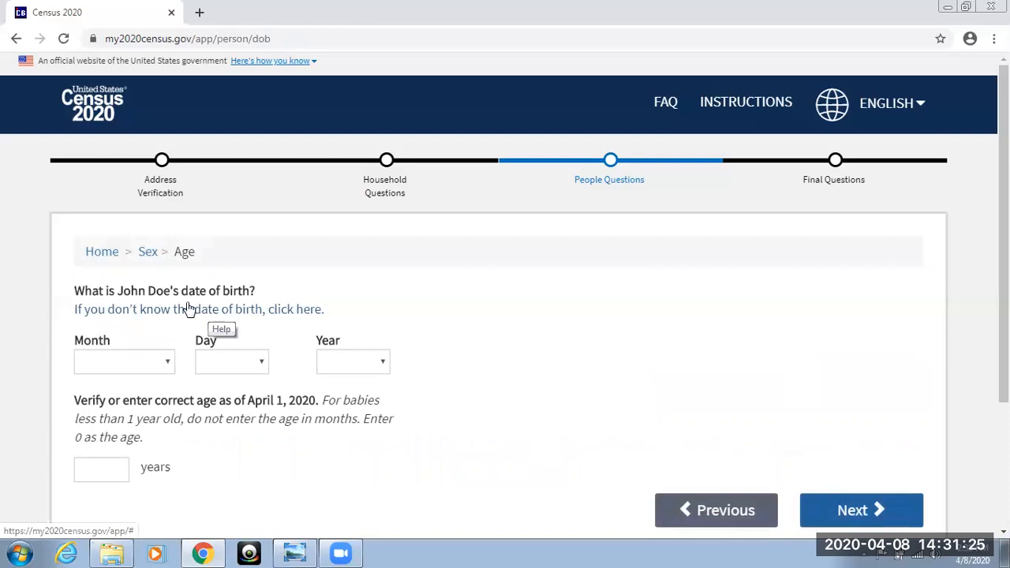
# Enter the first household member's date of birth by month, day and year, and submit it with the calculated age.
pyautogui.click(110, 362)
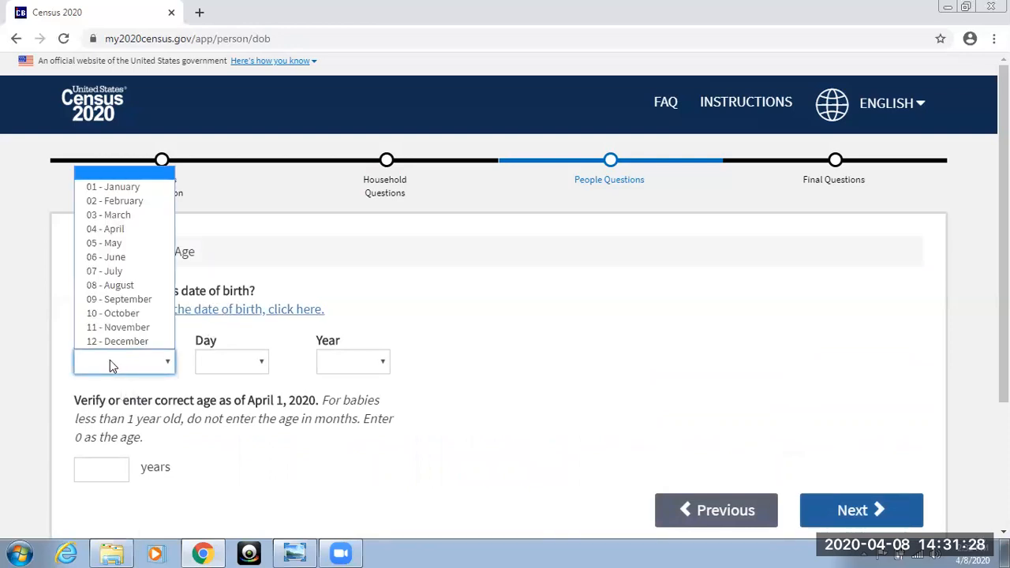
pyautogui.click(128, 286)
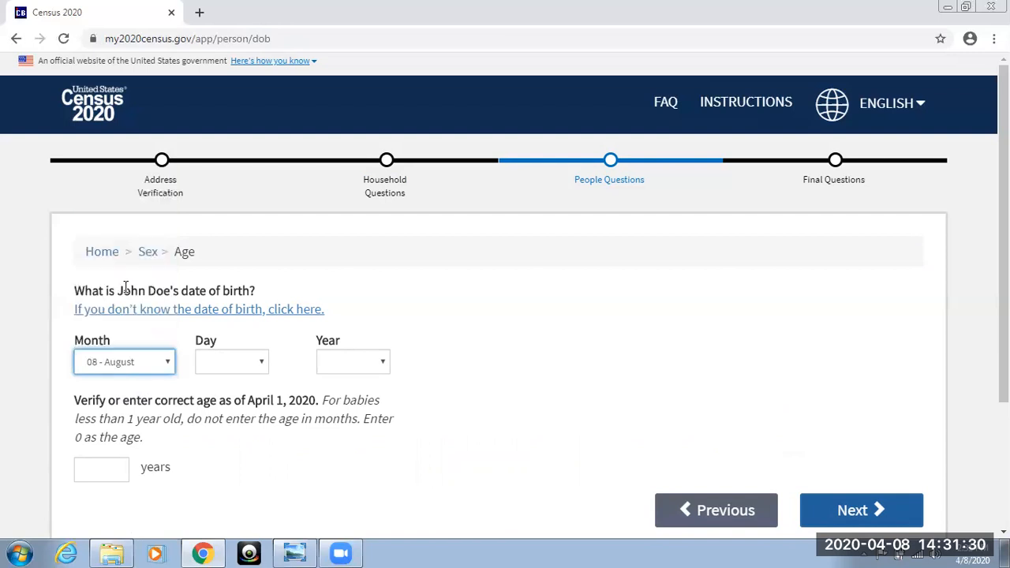
pyautogui.click(258, 364)
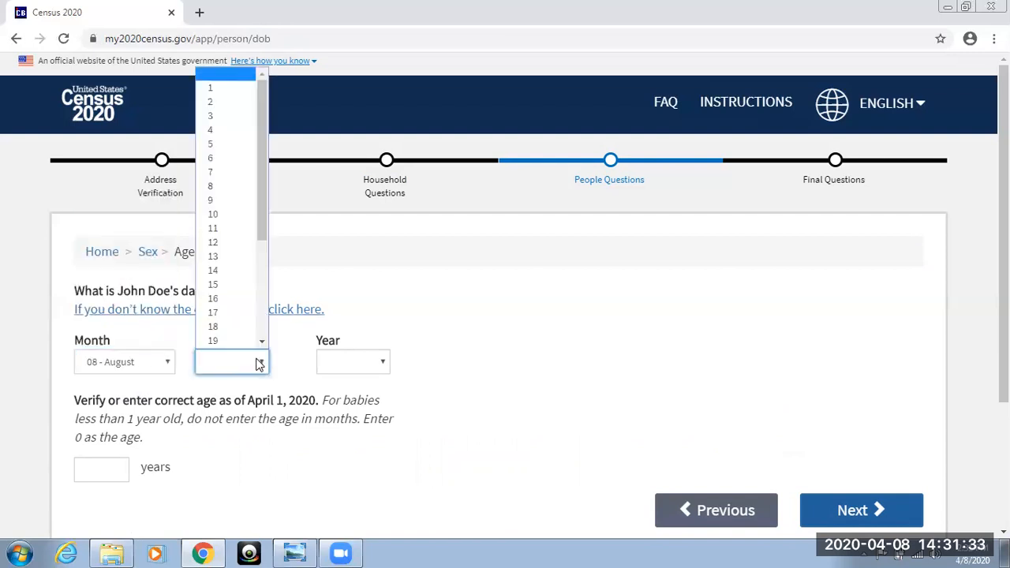
pyautogui.click(244, 314)
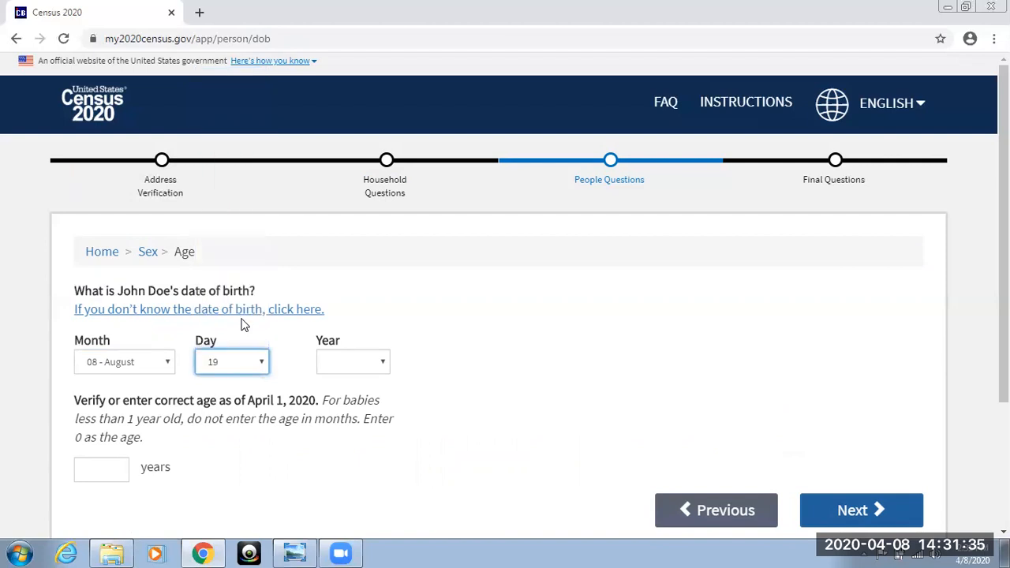
pyautogui.click(385, 366)
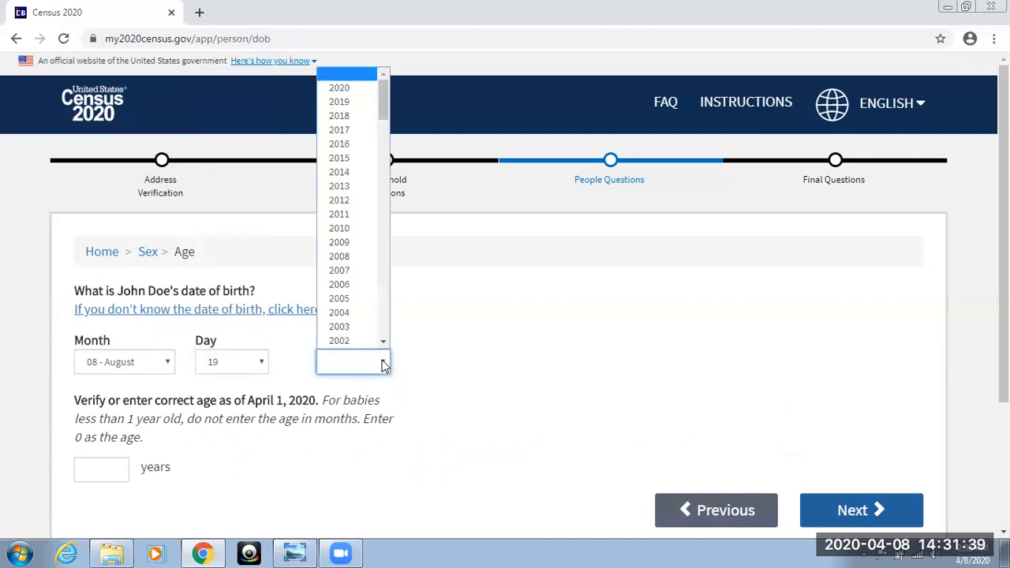
pyautogui.scroll(-1, 373, 335)
pyautogui.scroll(1, 372, 335)
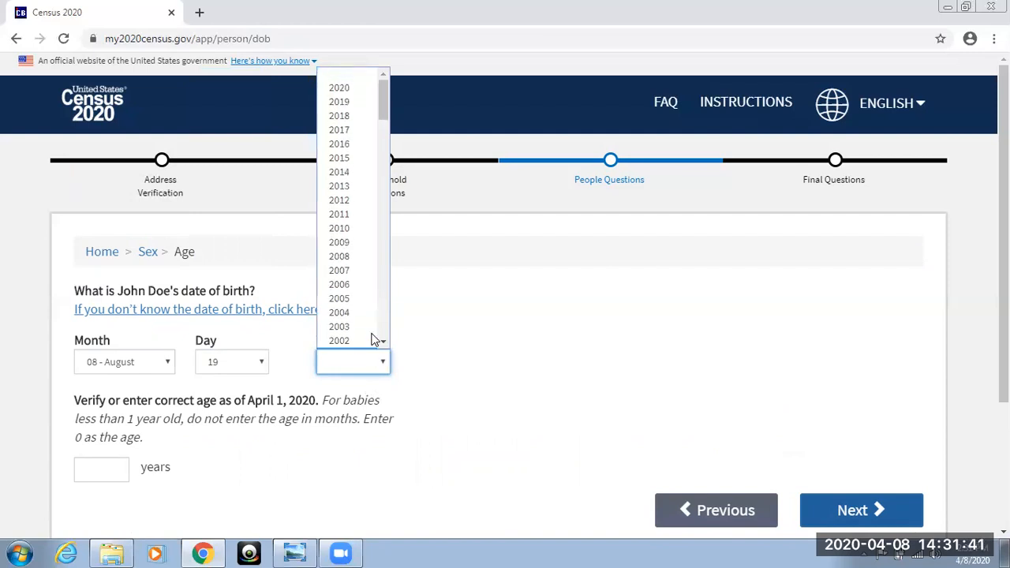
pyautogui.scroll(-6, 375, 339)
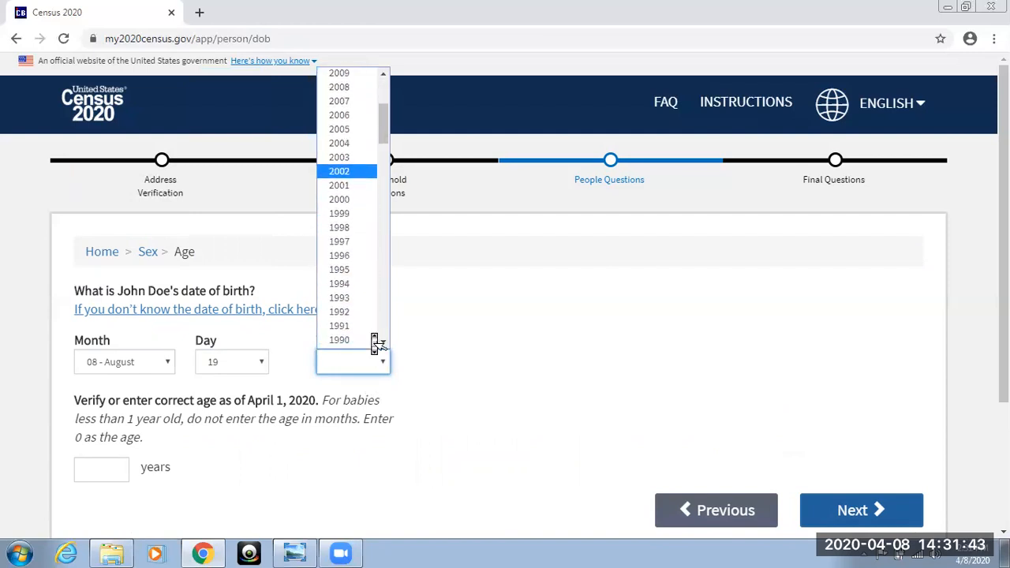
pyautogui.scroll(-1, 375, 339)
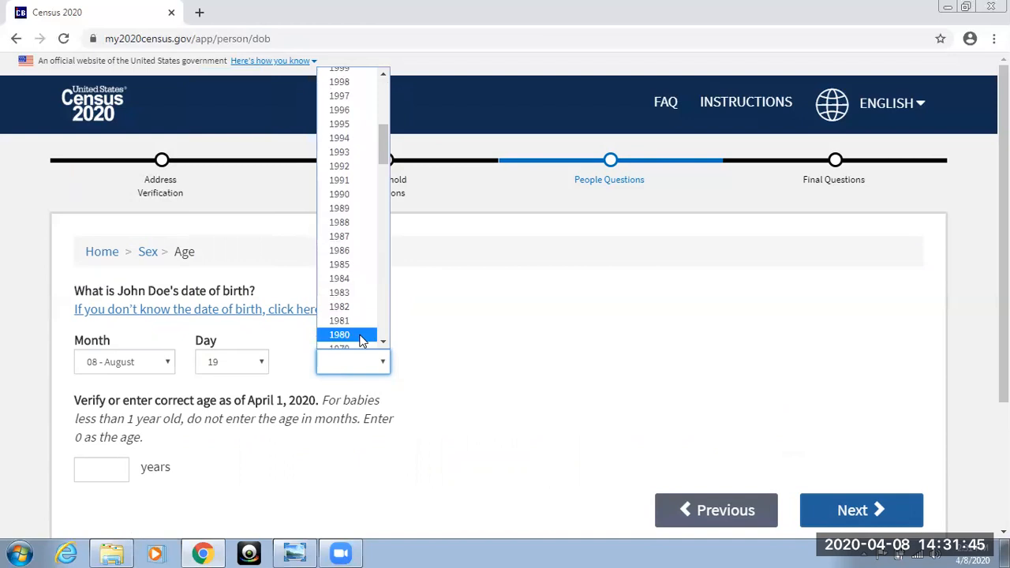
pyautogui.click(360, 336)
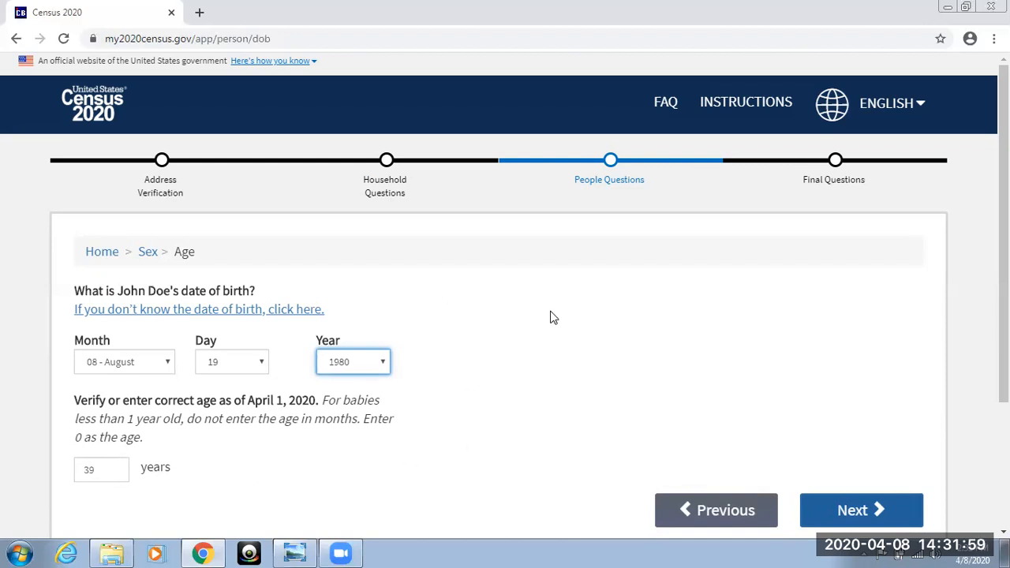
pyautogui.click(860, 505)
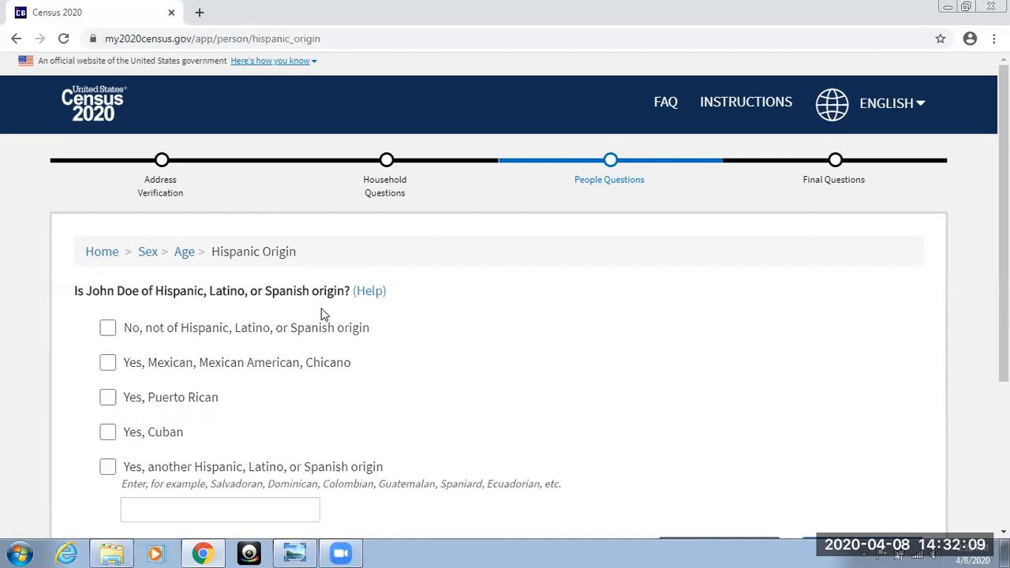
# Answer the first household member's Hispanic origin question with "No, not of Hispanic, Latino, or Spanish origin".
pyautogui.click(109, 330)
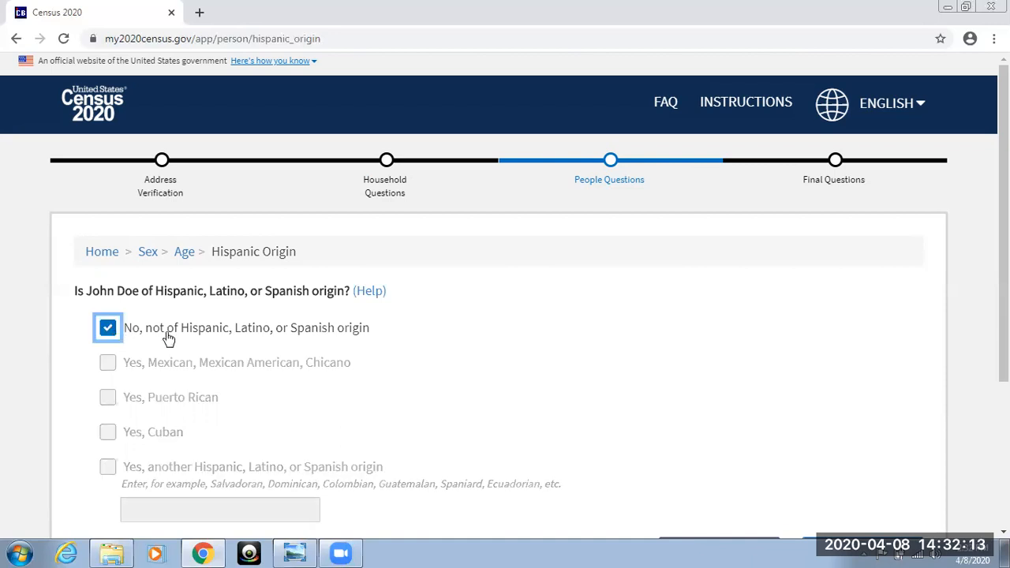
pyautogui.scroll(-3, 598, 381)
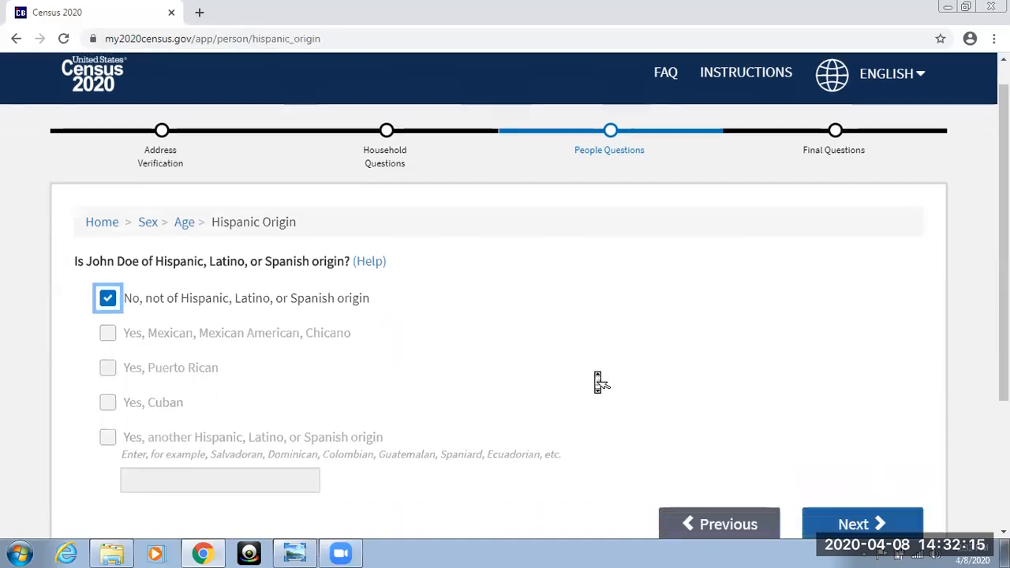
pyautogui.click(854, 379)
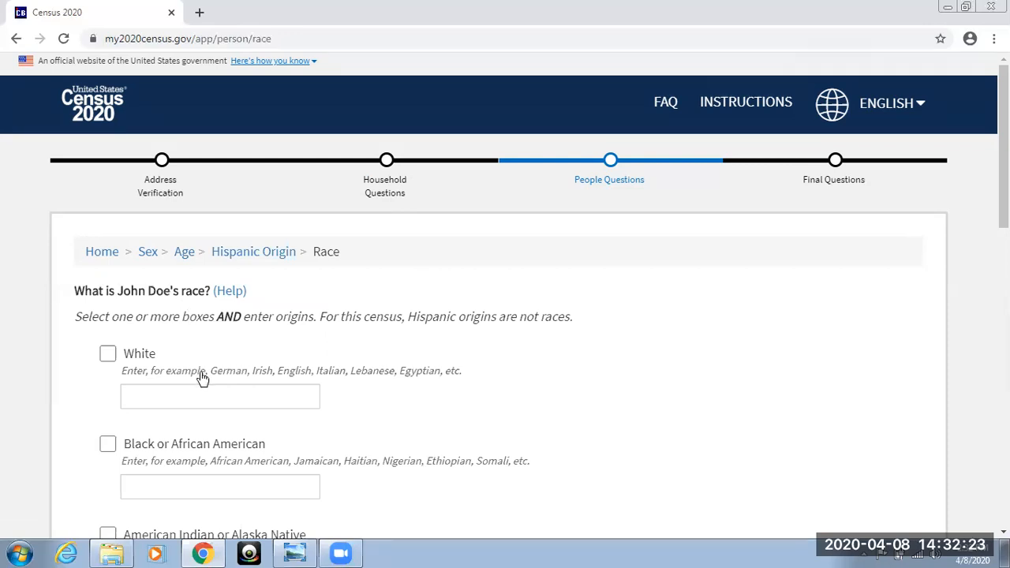
# Record the first household member's race as Black or African American with the origin "African American" and submit the answer.
pyautogui.click(112, 448)
pyautogui.click(180, 483)
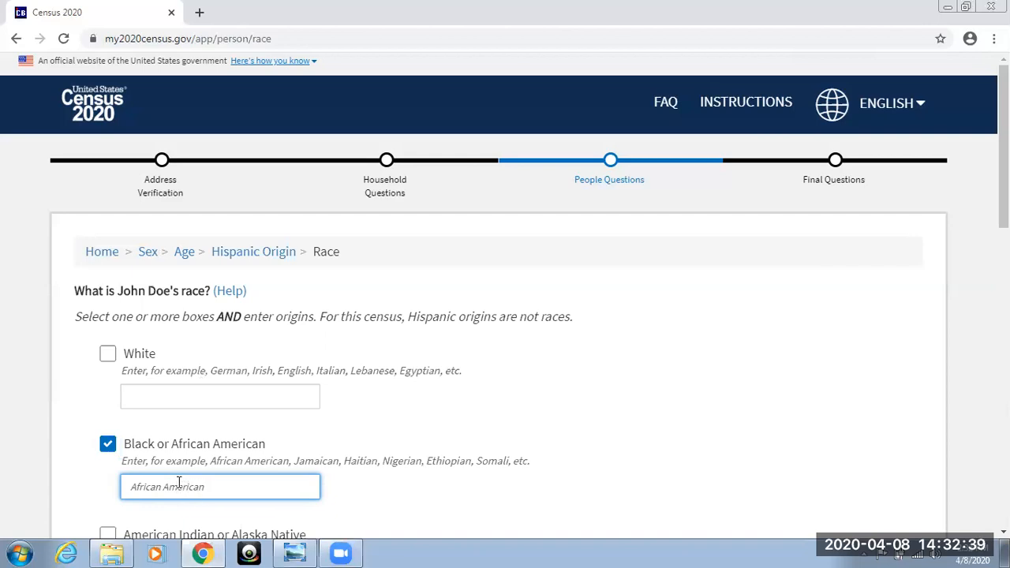
pyautogui.scroll(-1, 183, 499)
pyautogui.scroll(1, 183, 496)
pyautogui.scroll(-3, 523, 442)
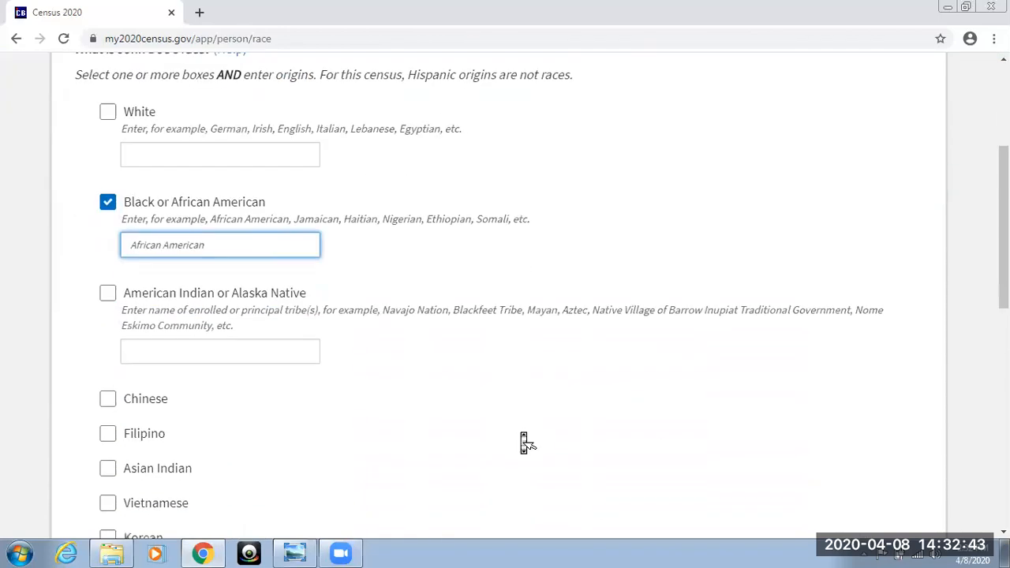
pyautogui.scroll(-3, 524, 442)
pyautogui.scroll(3, 521, 438)
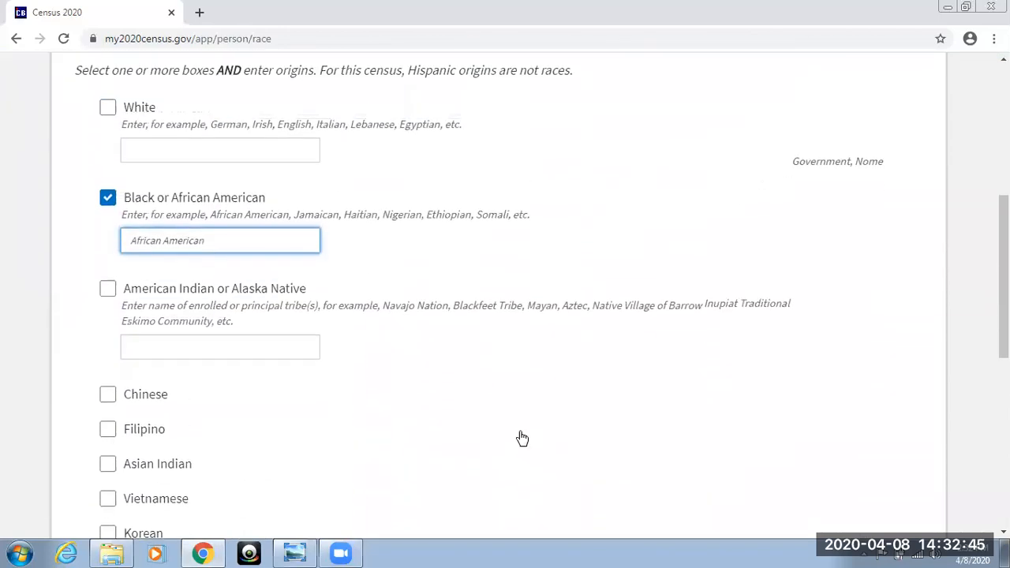
pyautogui.scroll(-6, 523, 438)
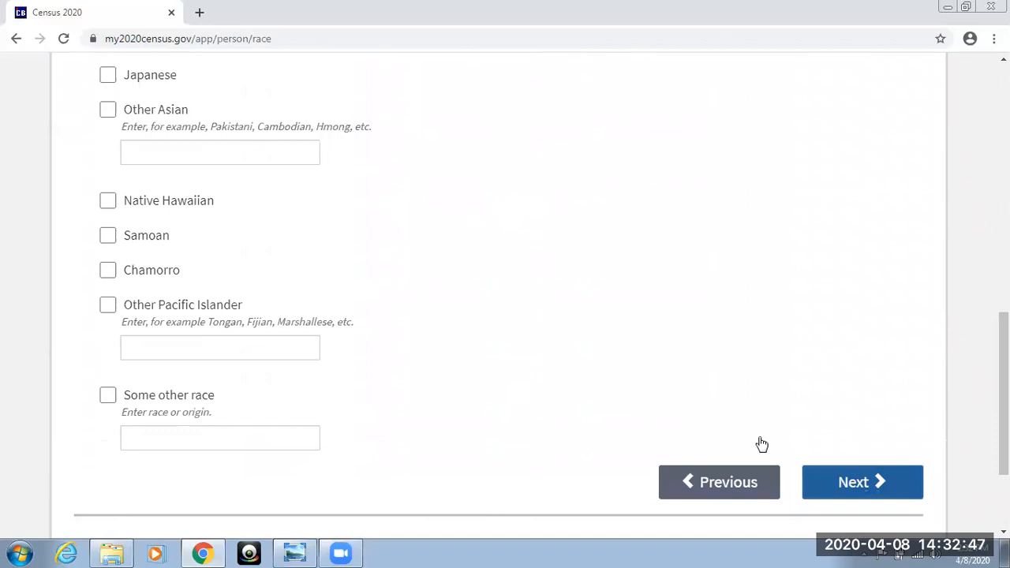
pyautogui.click(845, 488)
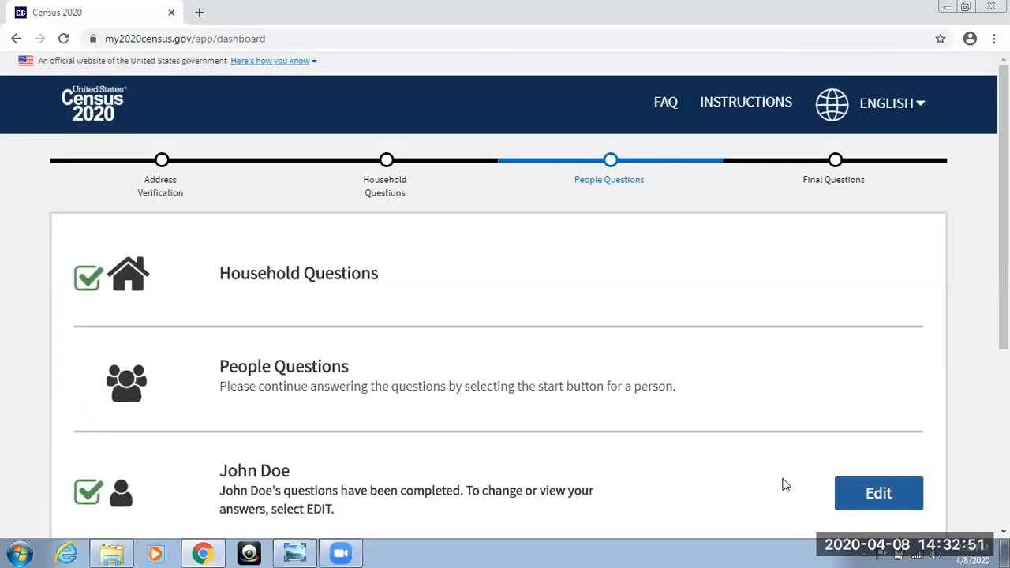
# Start the second household member's people questions, recording the relationship as "Opposite-sex husband/wife/spouse" and the sex as Female.
pyautogui.scroll(-1, 785, 487)
pyautogui.scroll(-1, 785, 488)
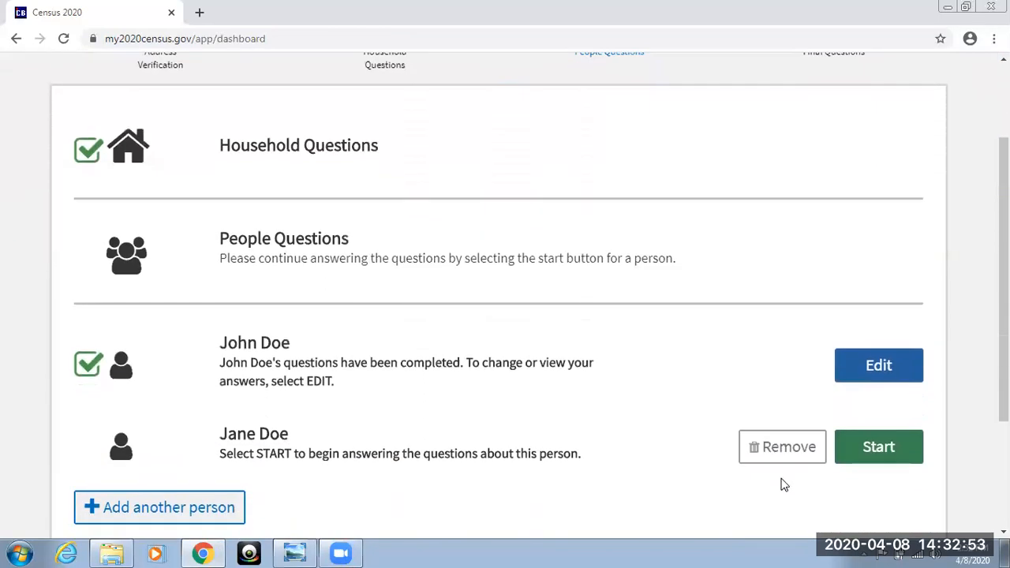
pyautogui.scroll(2, 785, 485)
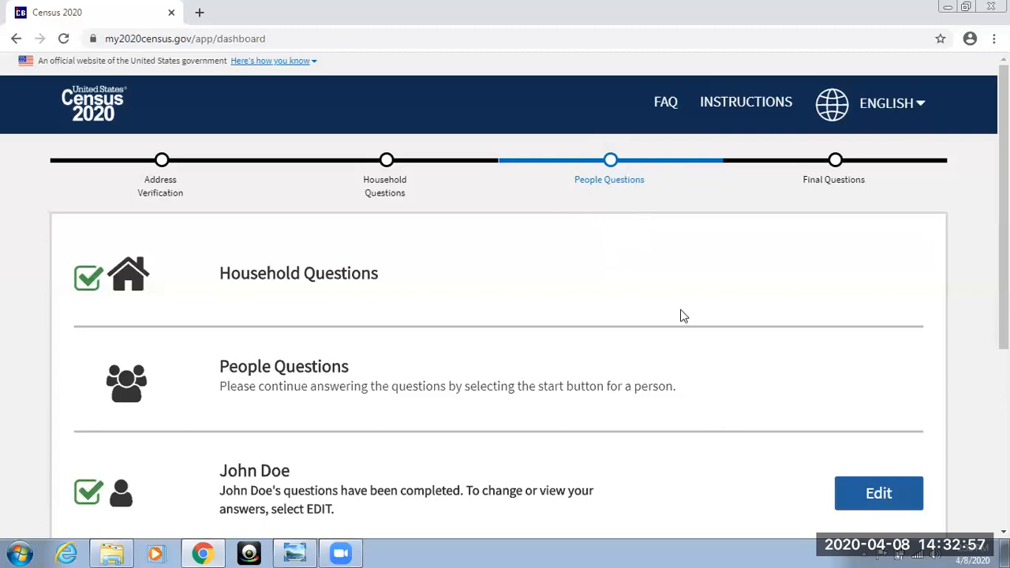
pyautogui.scroll(-3, 742, 378)
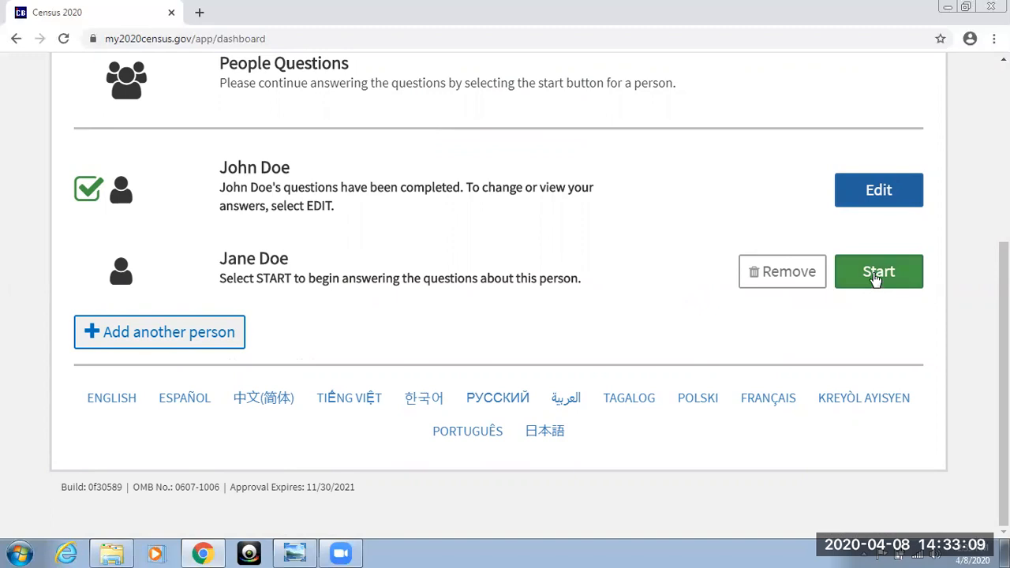
pyautogui.click(876, 280)
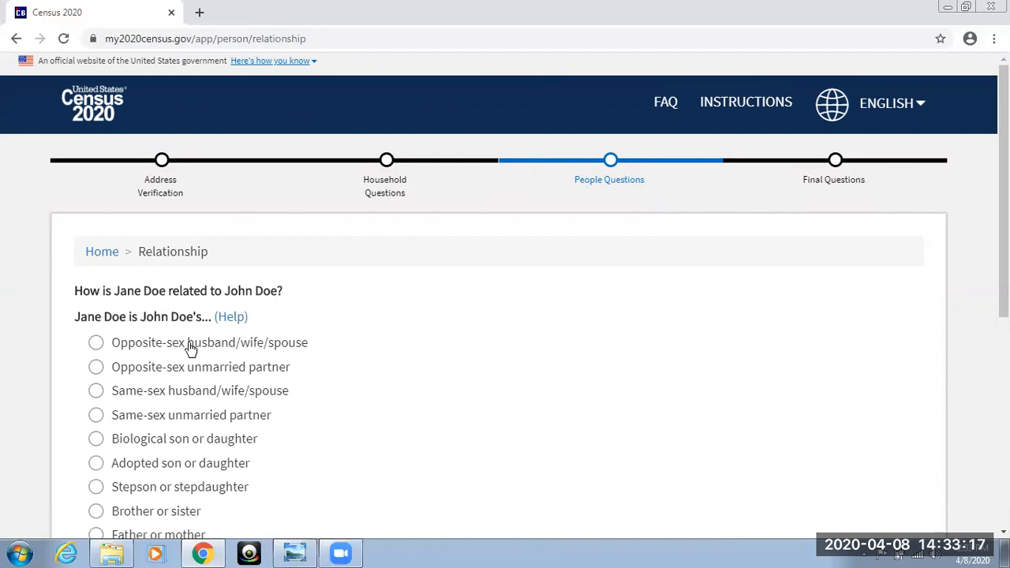
pyautogui.click(96, 343)
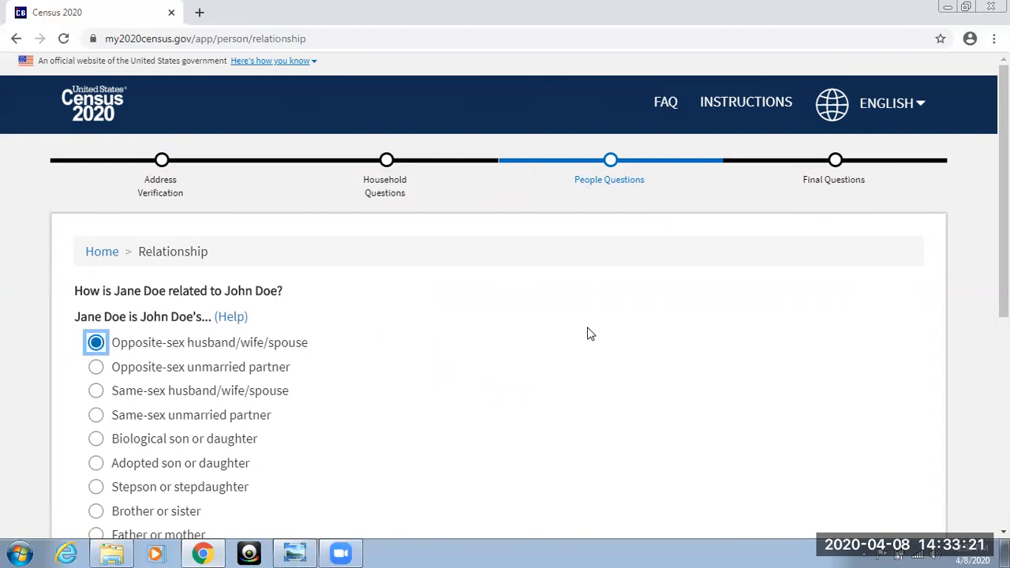
pyautogui.scroll(-3, 588, 334)
pyautogui.scroll(-2, 589, 335)
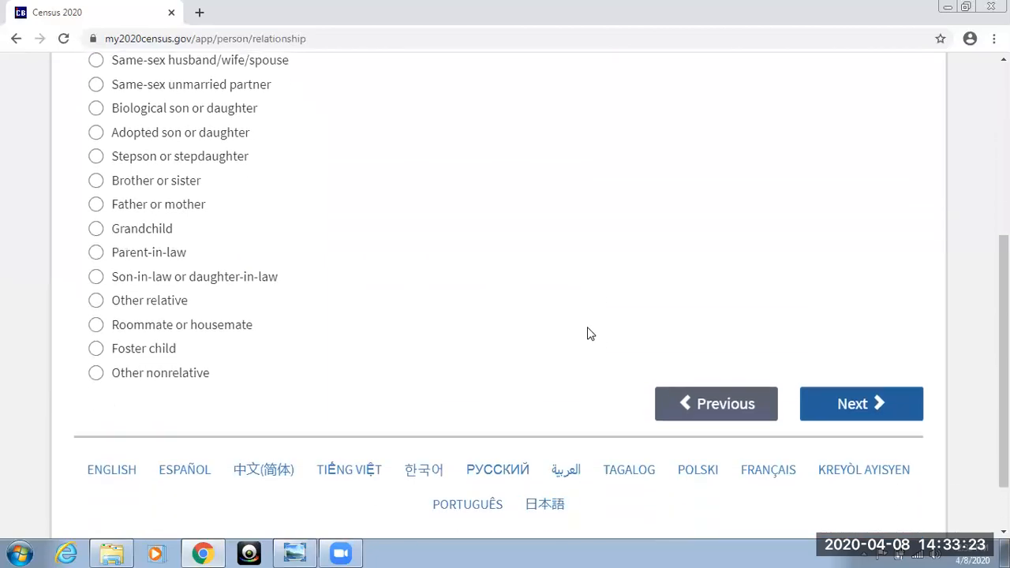
pyautogui.click(821, 408)
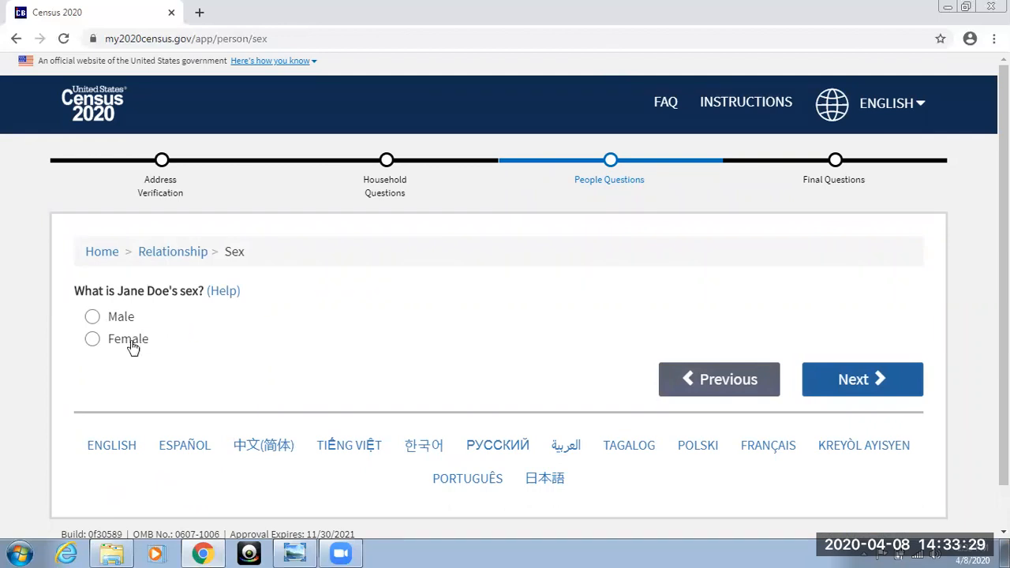
pyautogui.click(93, 339)
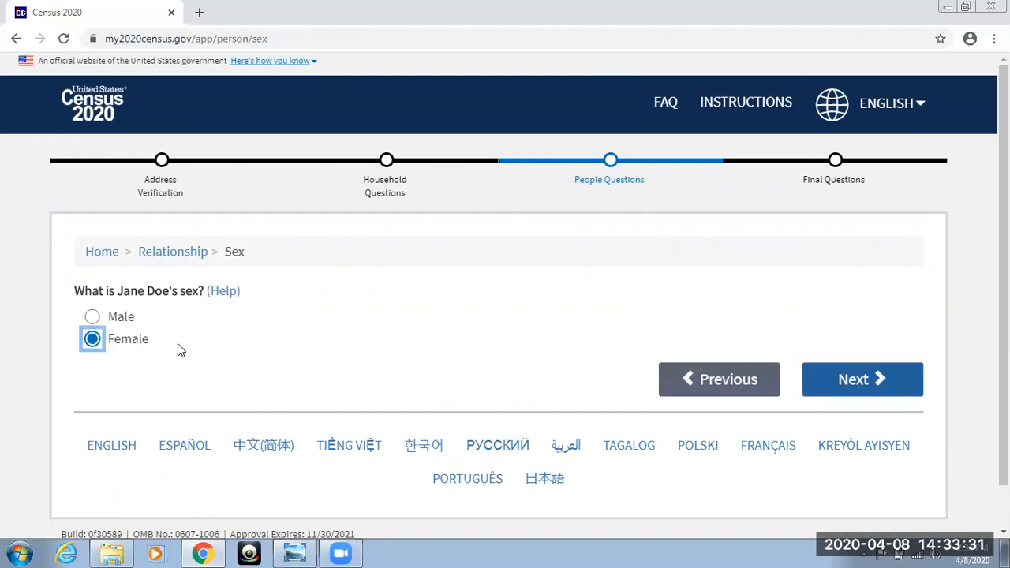
pyautogui.click(823, 379)
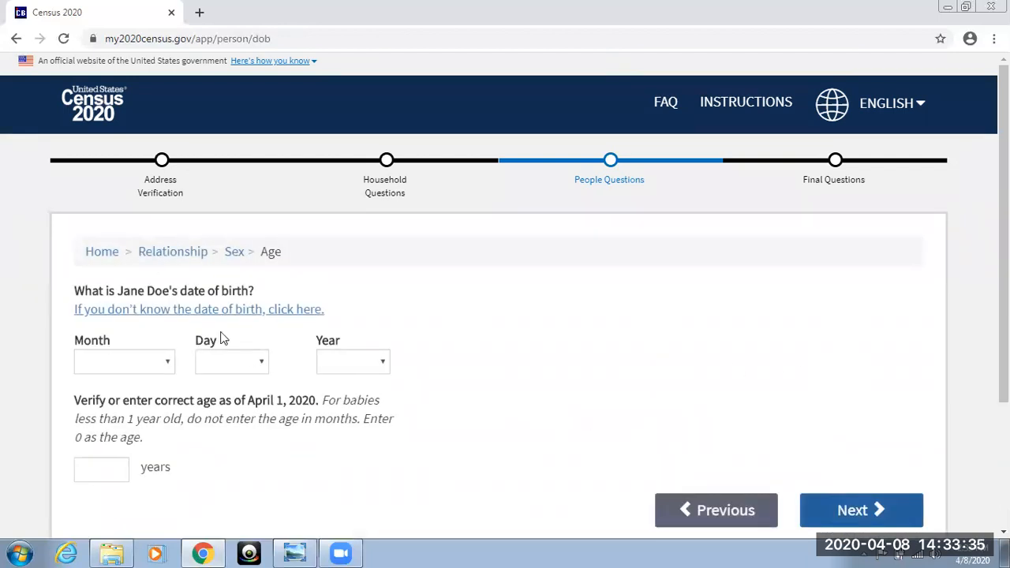
# Enter the second household member's date of birth by month, day and year, and submit it with the calculated age.
pyautogui.click(165, 364)
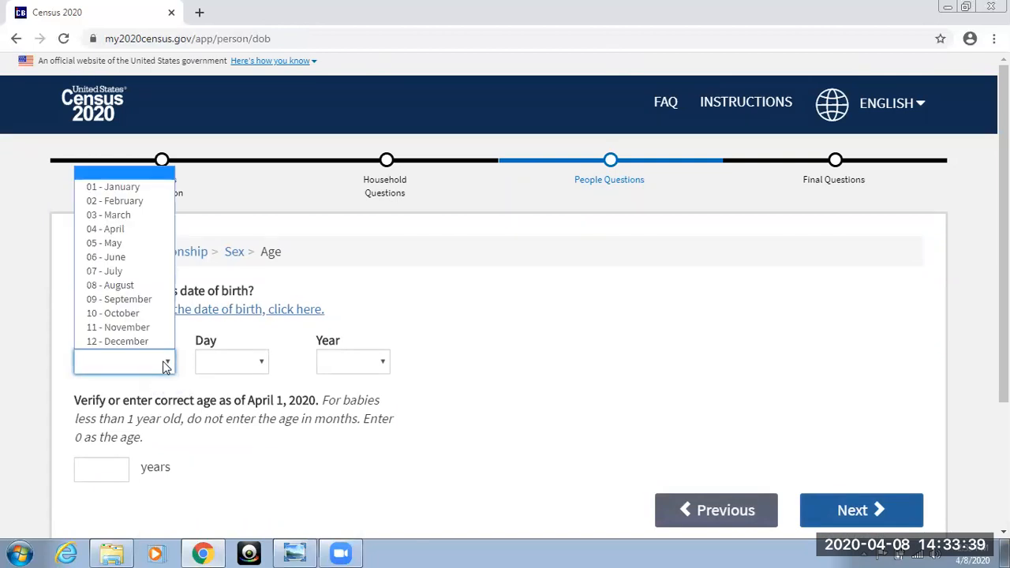
pyautogui.click(129, 231)
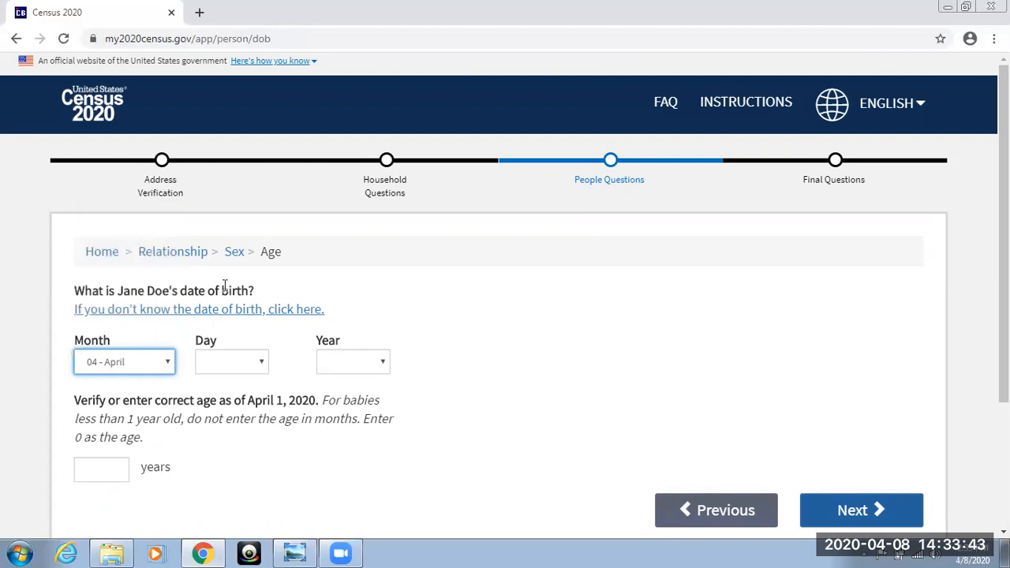
pyautogui.click(265, 361)
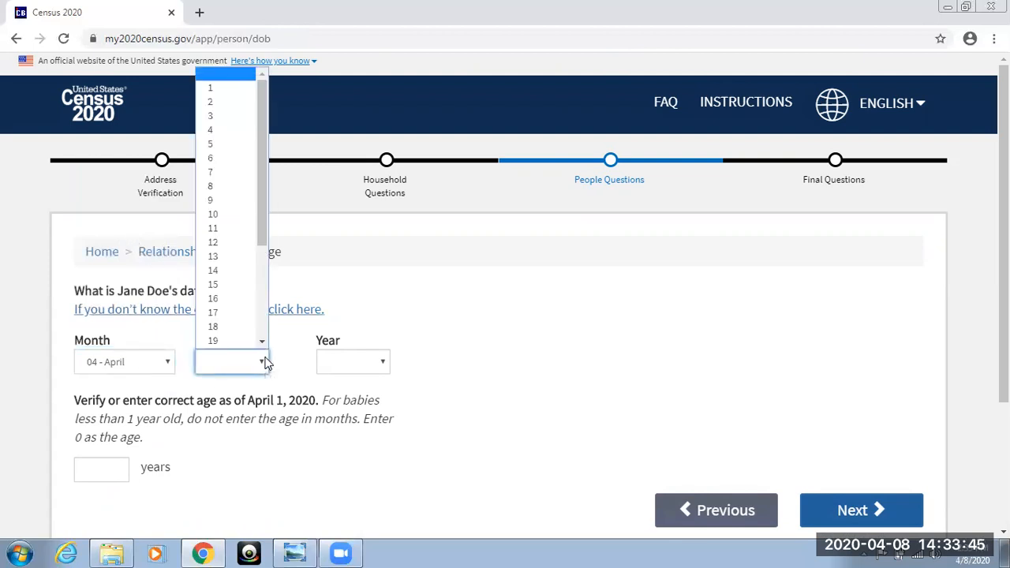
pyautogui.click(233, 315)
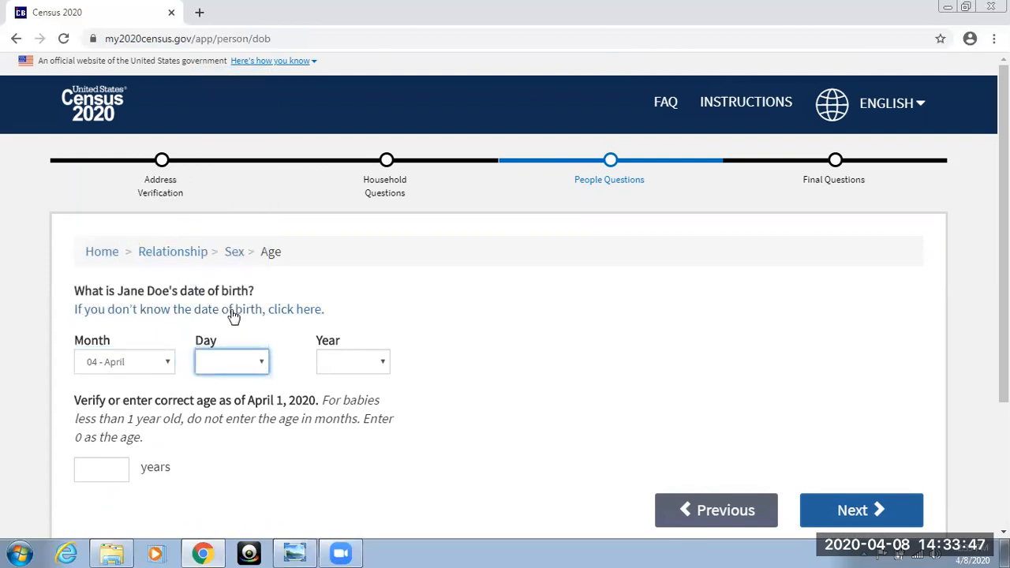
pyautogui.click(383, 363)
pyautogui.scroll(-1, 356, 323)
pyautogui.scroll(-3, 358, 318)
pyautogui.scroll(-4, 358, 316)
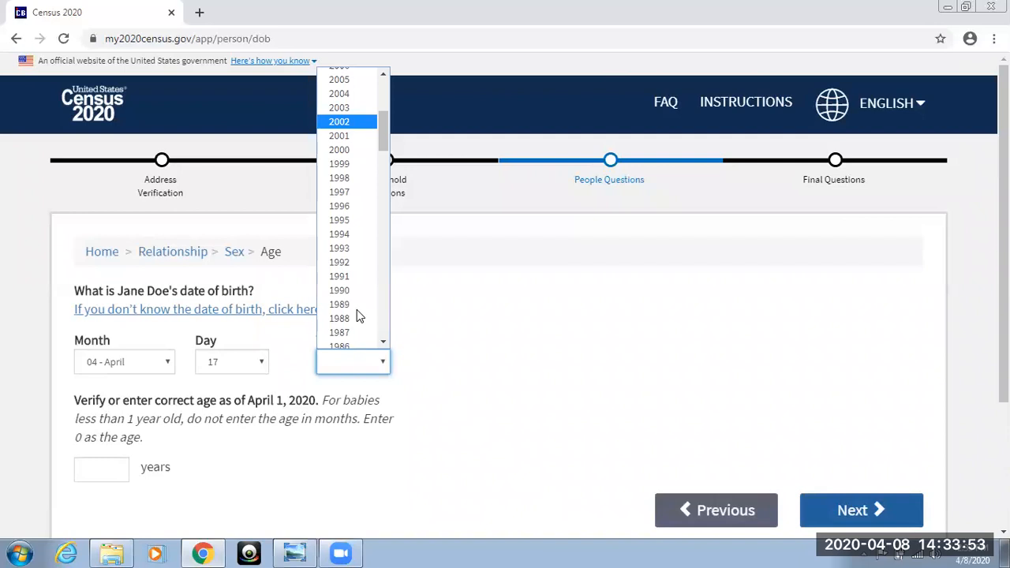
pyautogui.click(357, 308)
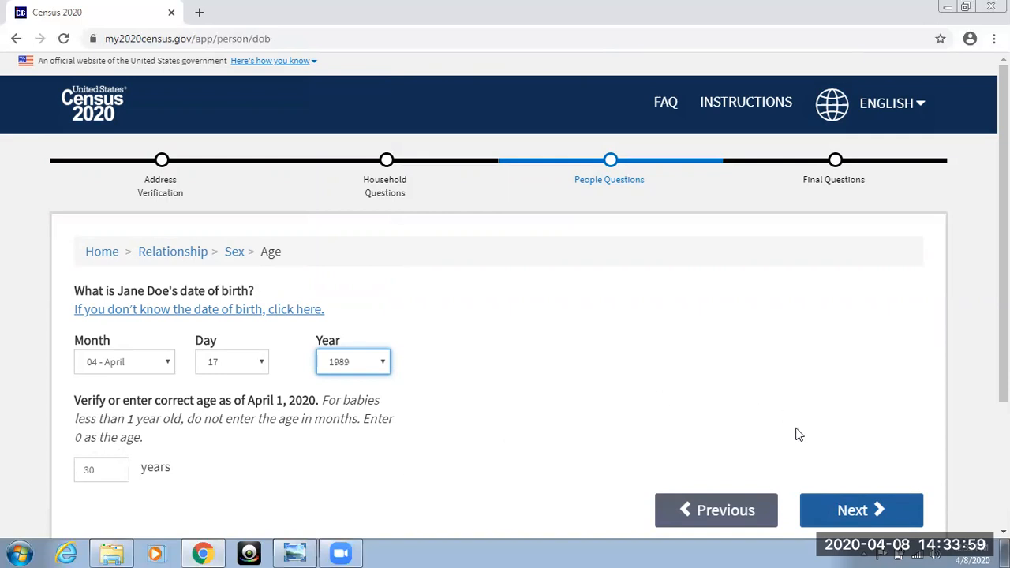
pyautogui.click(841, 507)
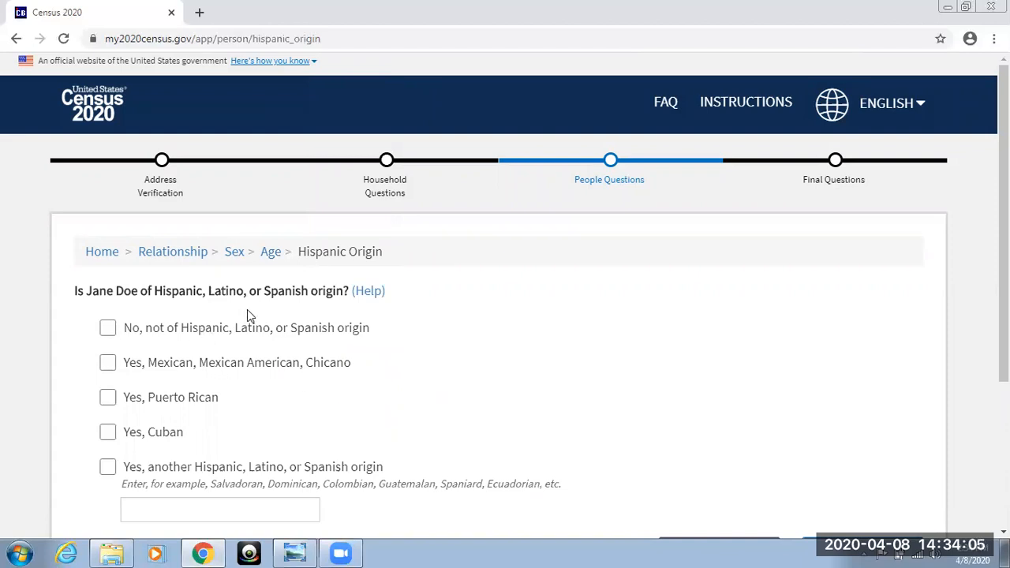
# Answer the second household member's Hispanic origin question with "No, not of Hispanic, Latino, or Spanish origin".
pyautogui.click(107, 329)
pyautogui.scroll(-3, 595, 399)
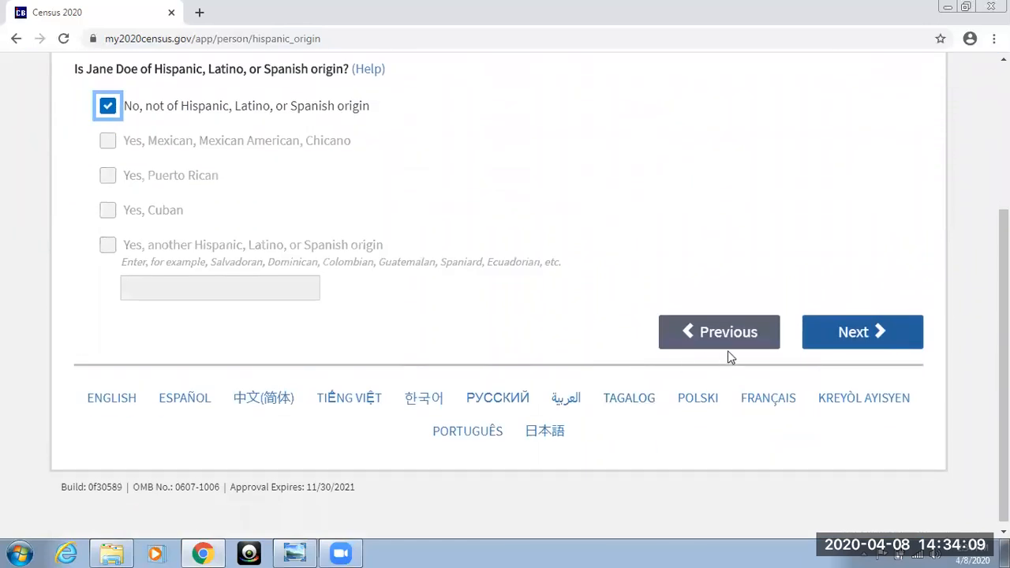
pyautogui.click(820, 333)
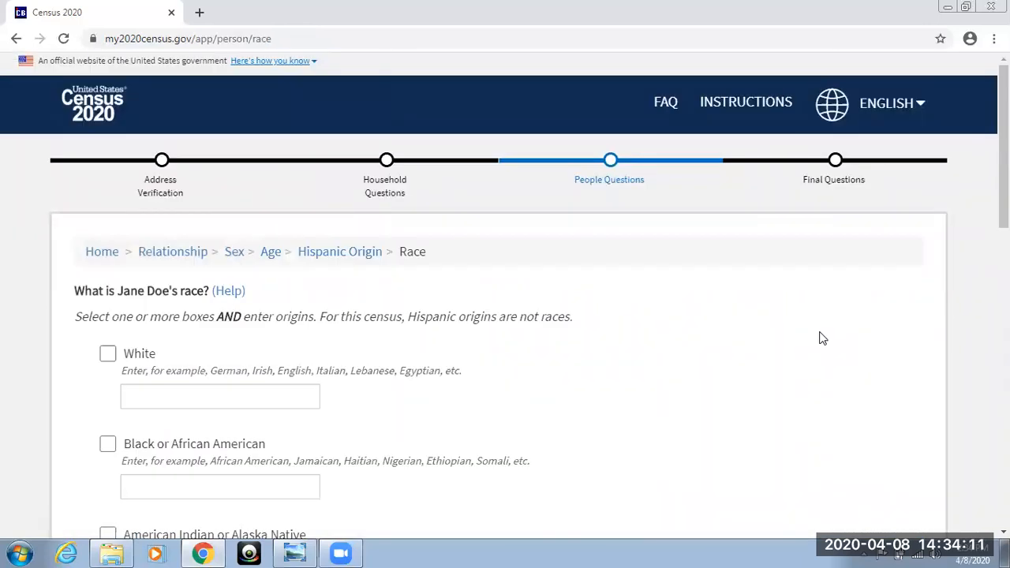
# Record the second household member's race as Black or African American with the origin "African American" and submit the answer.
pyautogui.click(109, 448)
pyautogui.click(109, 449)
pyautogui.click(152, 486)
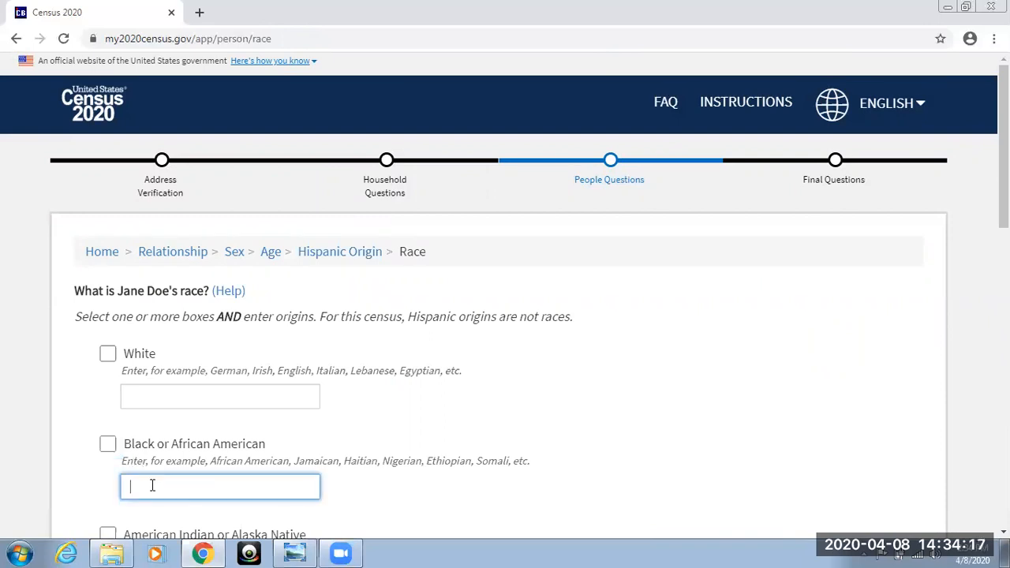
pyautogui.write('African amer')
pyautogui.write('n')
pyautogui.middleClick(615, 452)
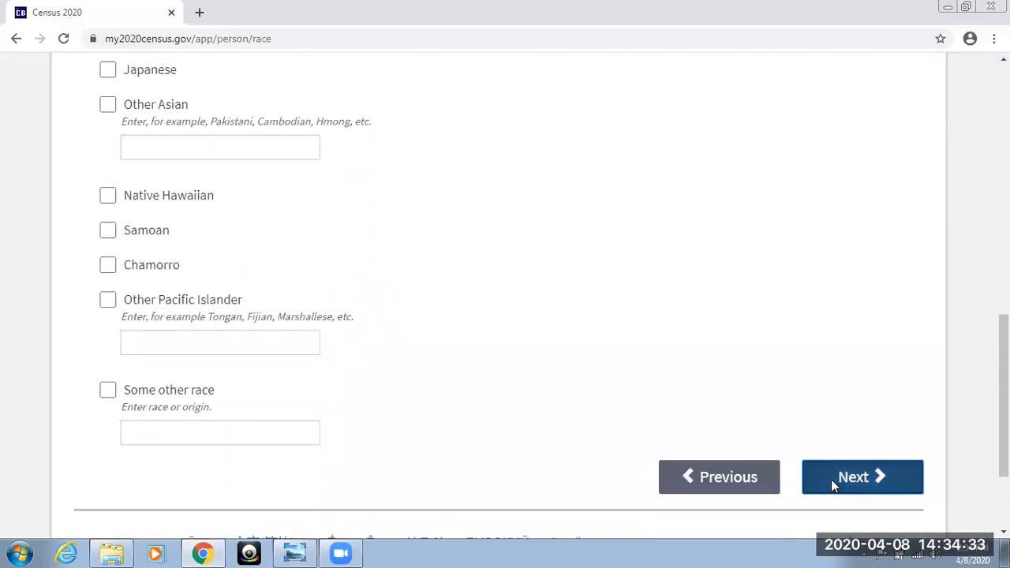
pyautogui.click(833, 483)
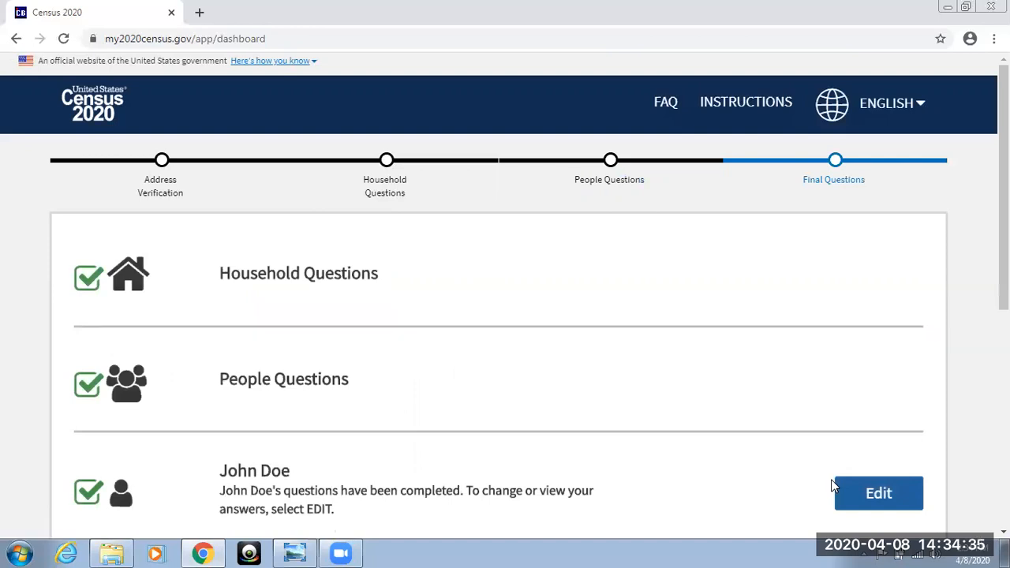
# Start the final questions and answer "None of the above" for people who usually live or stay somewhere else.
pyautogui.scroll(-5, 715, 415)
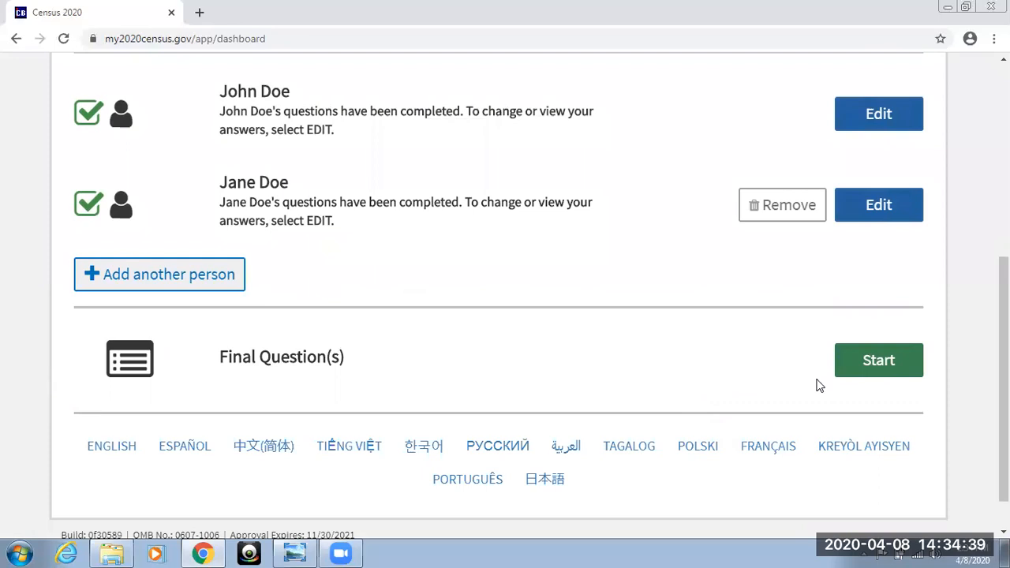
pyautogui.click(874, 365)
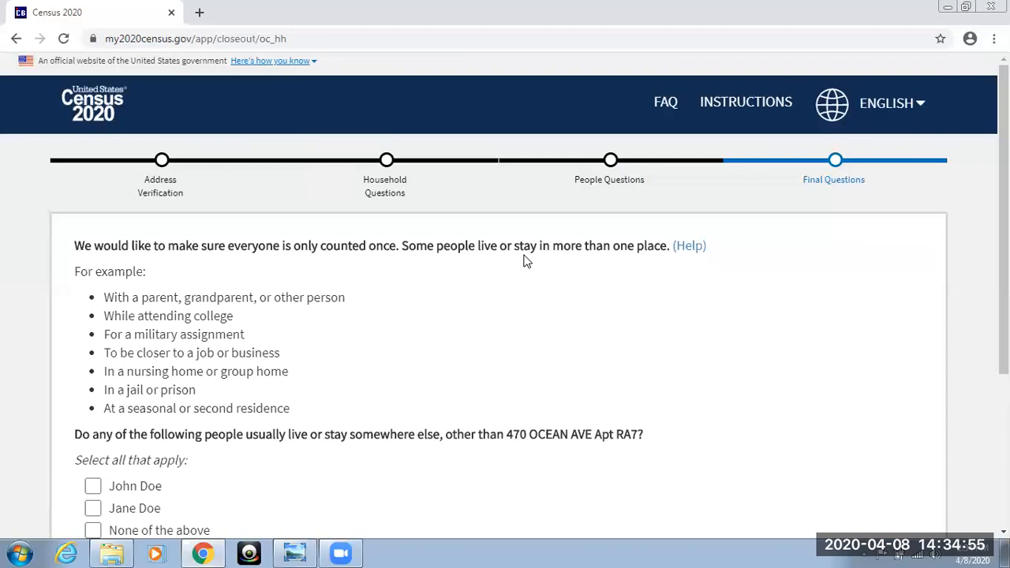
pyautogui.scroll(-1, 525, 262)
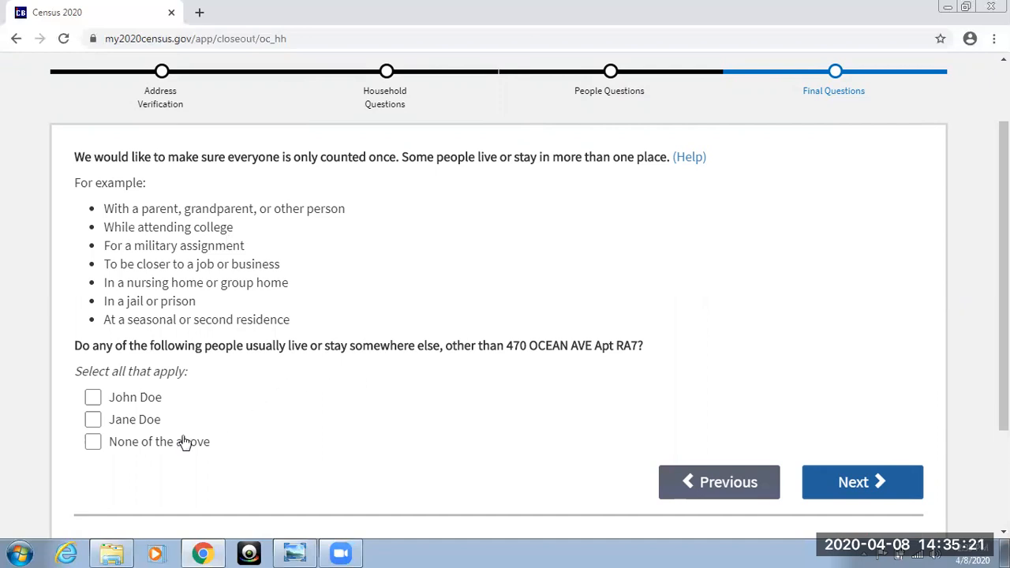
pyautogui.click(93, 443)
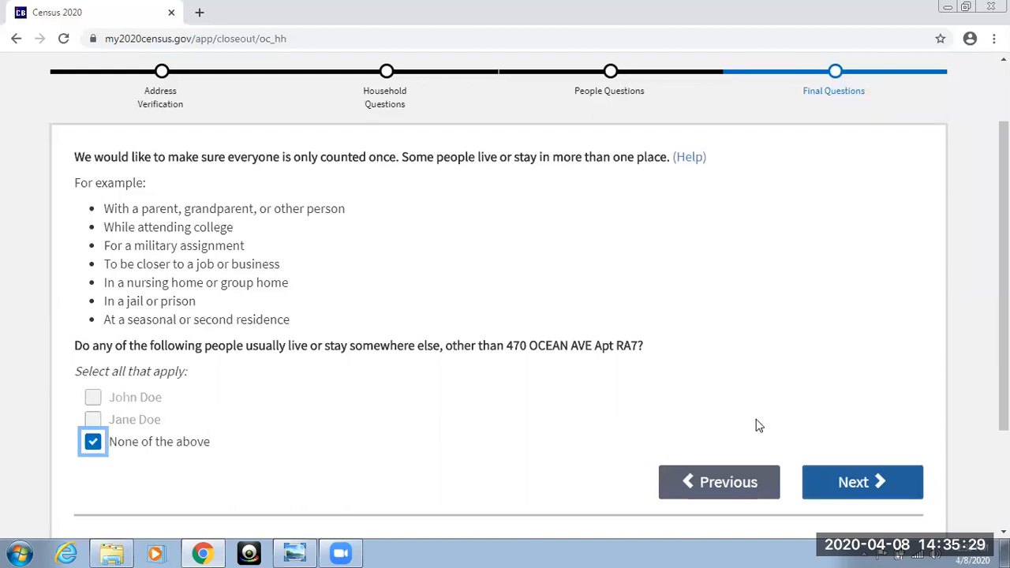
pyautogui.click(826, 485)
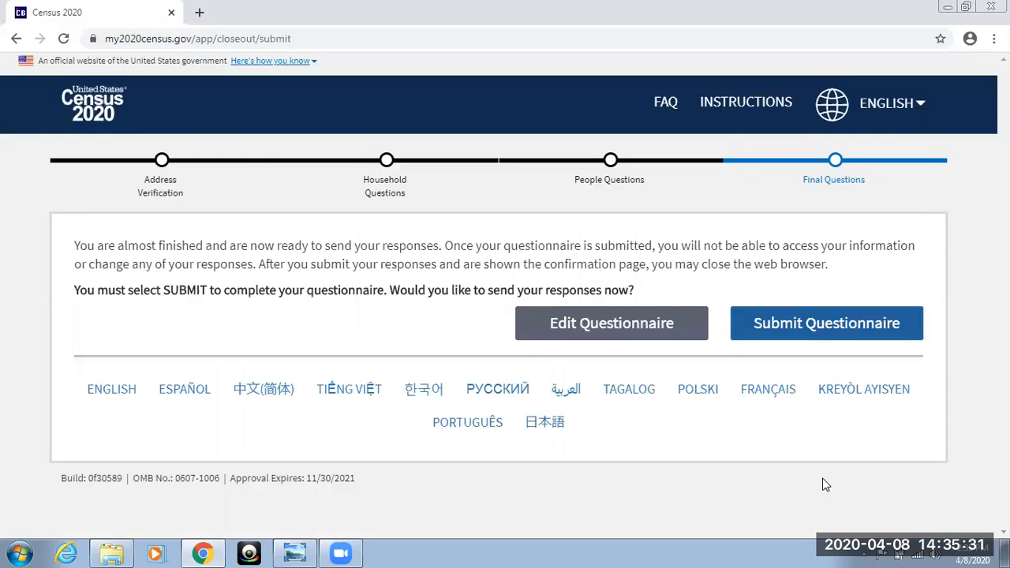